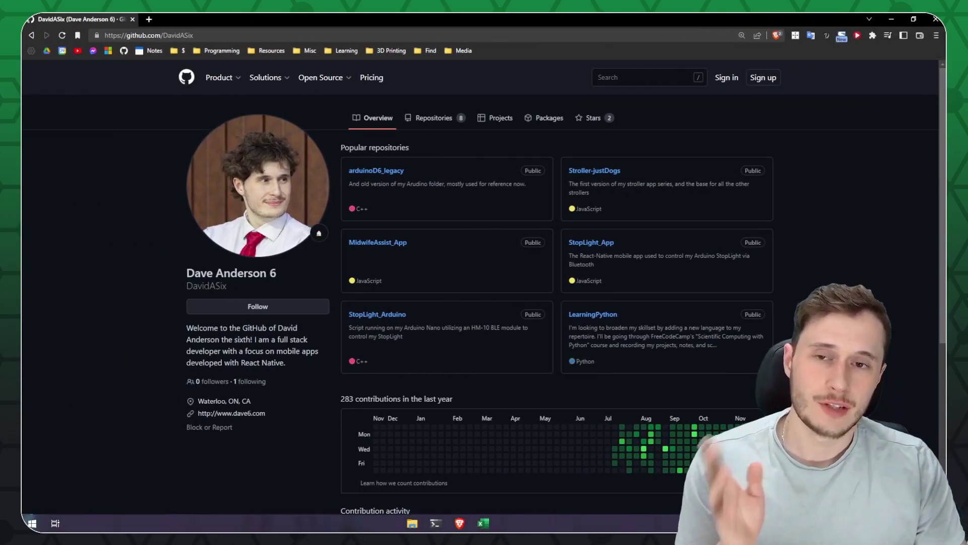
Scroll the GitHub profile down to the contributions-in-the-last-year grid and activity list.
scroll(216, 306, "down", 1)
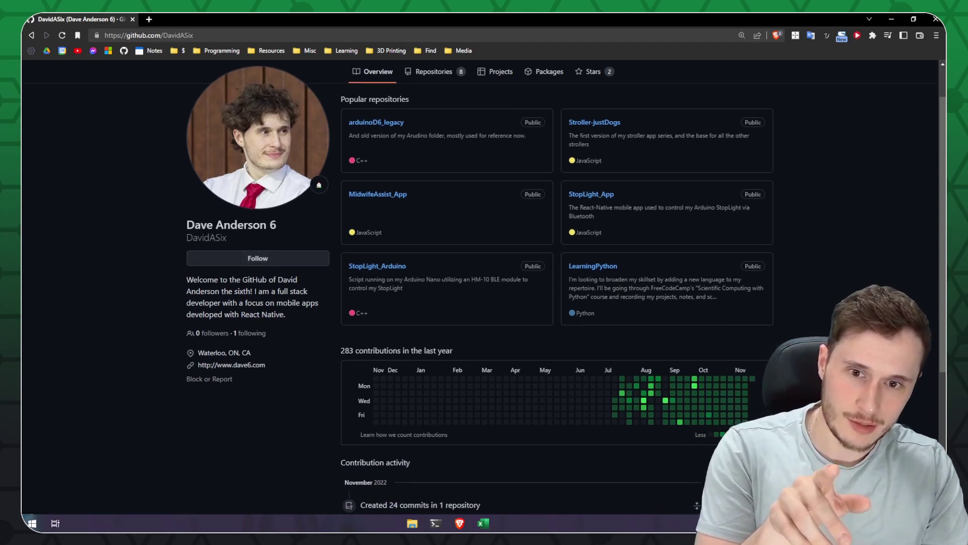
scroll(438, 320, "down", 3)
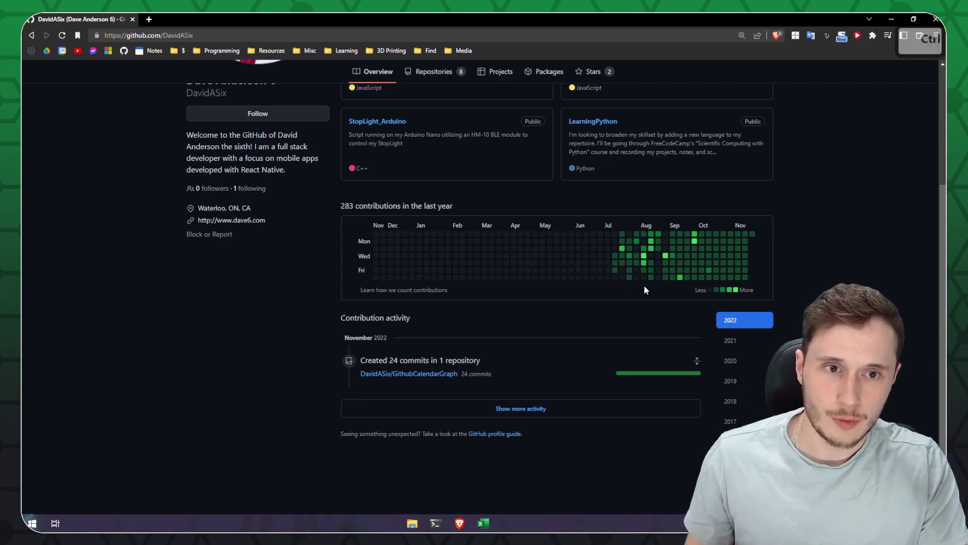
scroll(645, 286, "up", 3)
scroll(721, 334, "up", 1)
scroll(323, 319, "down", 2)
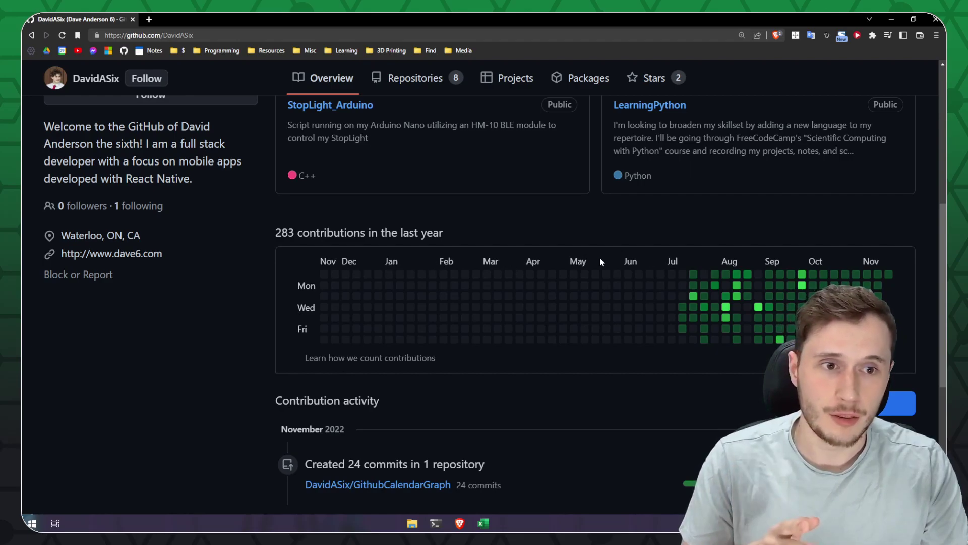
scroll(569, 335, "down", 1)
scroll(454, 368, "down", 1)
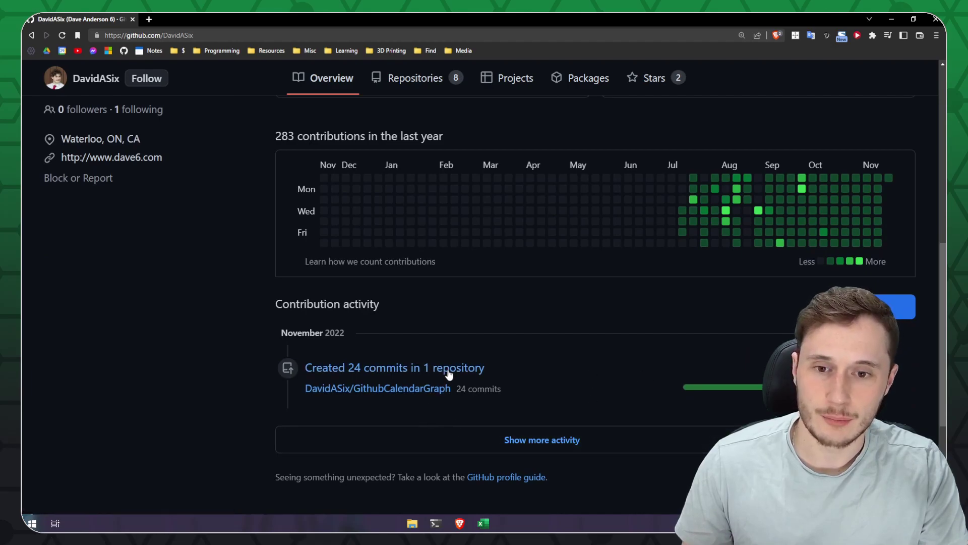
scroll(534, 400, "up", 1)
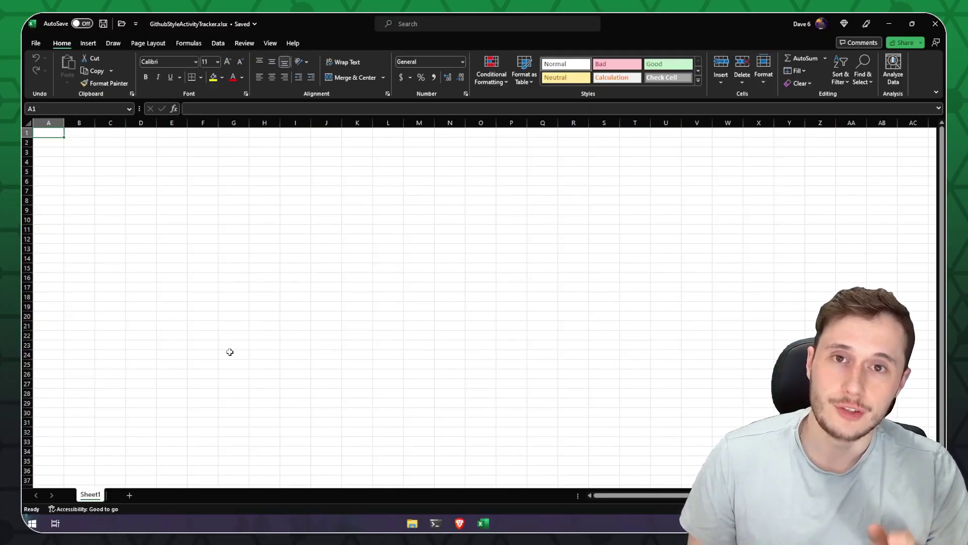
key("alt+Tab")
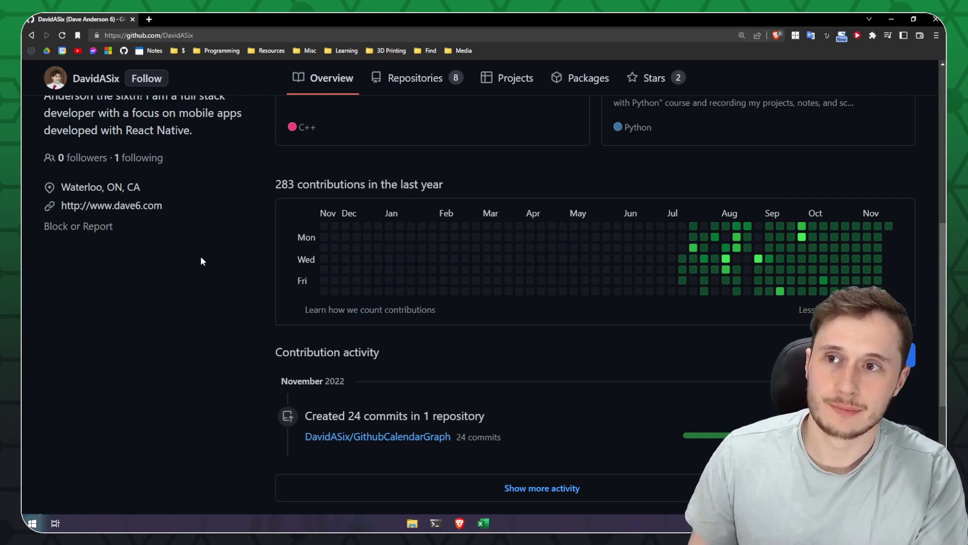
key("alt+Tab")
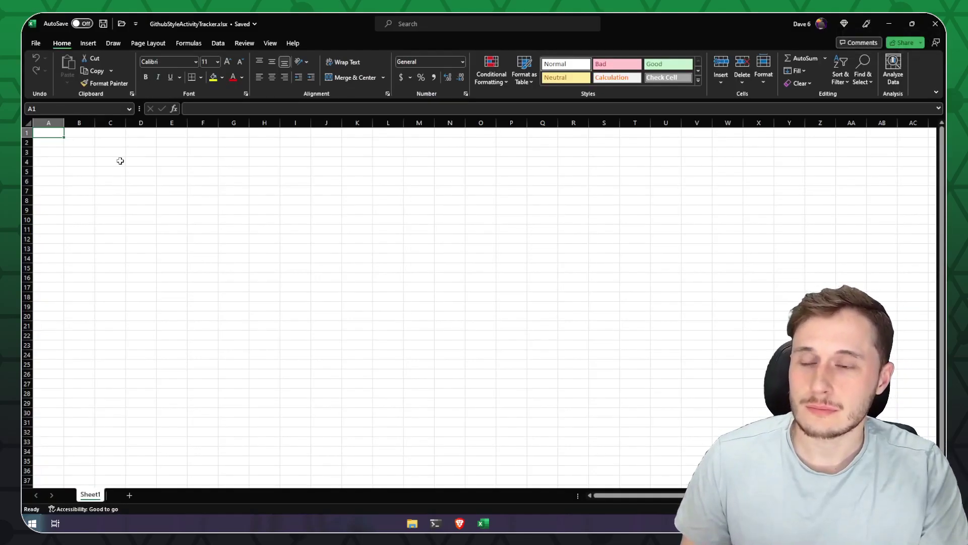
Narrow columns C through BB to width 3.14 (27 px) to form square cells.
left_click(114, 122)
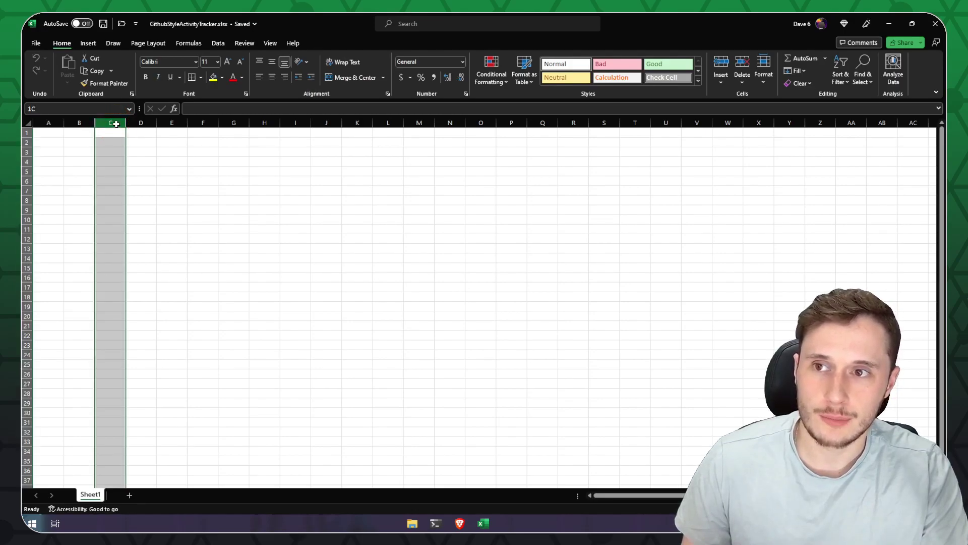
left_click_drag(116, 124, 822, 124)
left_click_drag(895, 123, 876, 125)
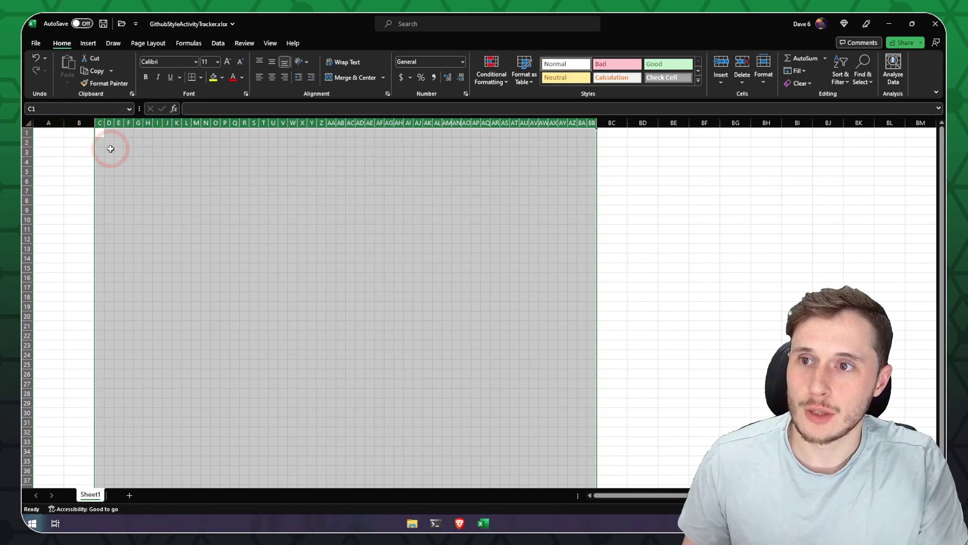
left_click(91, 162)
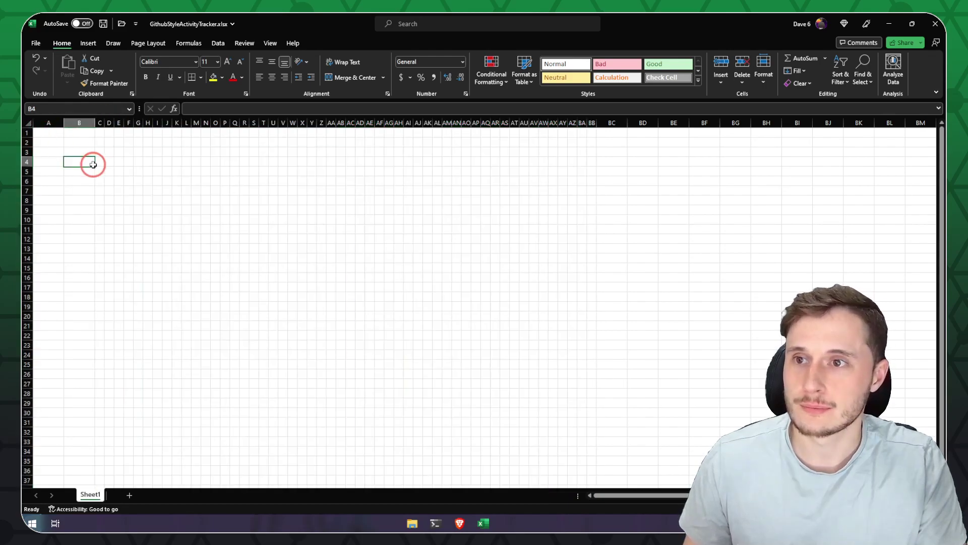
Apply Outside Borders around B2:BC10 and around the inner block C3:BB9.
left_click_drag(79, 142, 82, 216)
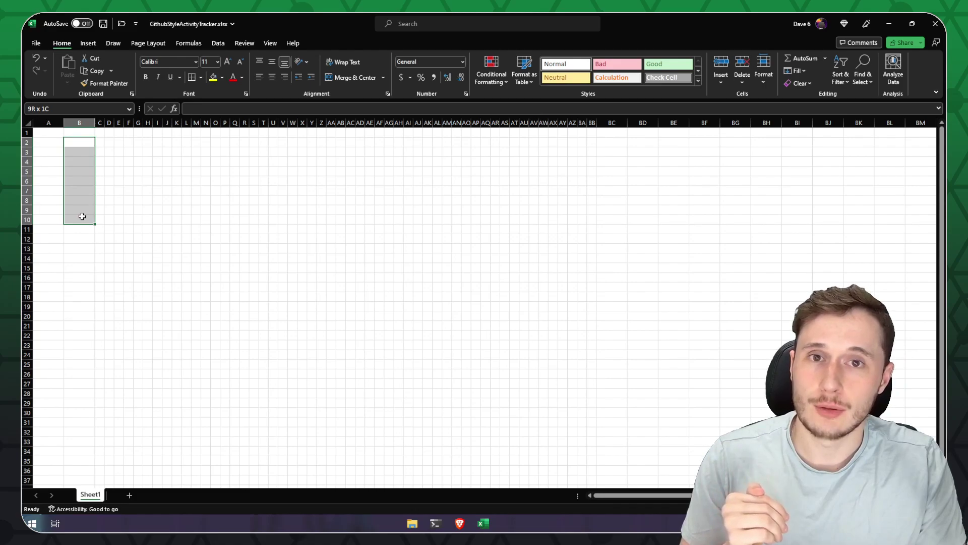
left_click_drag(82, 216, 622, 220)
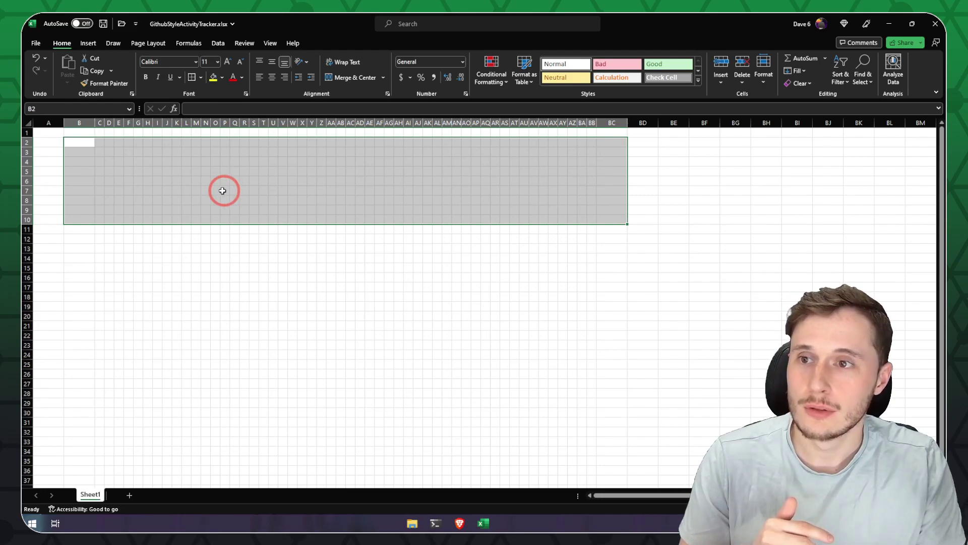
left_click_drag(104, 152, 589, 208)
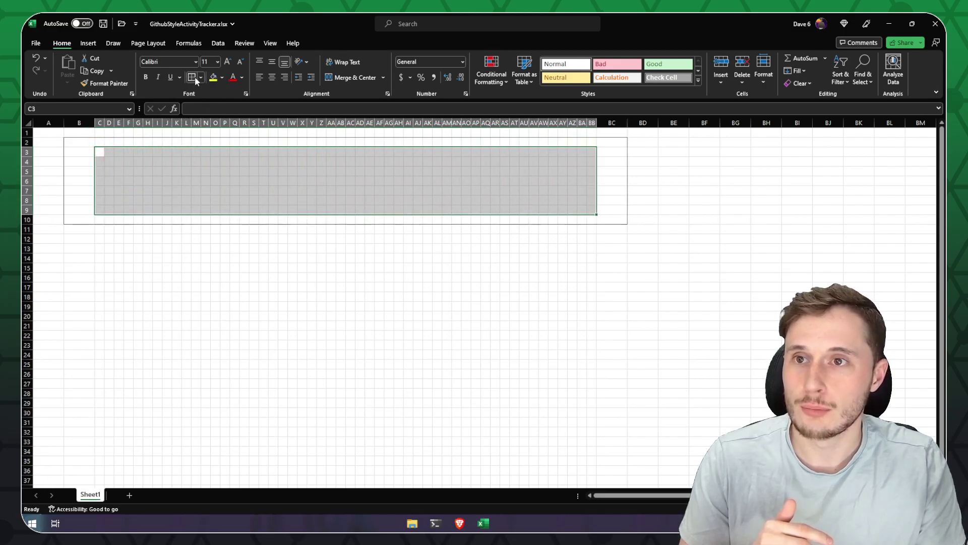
left_click(302, 257)
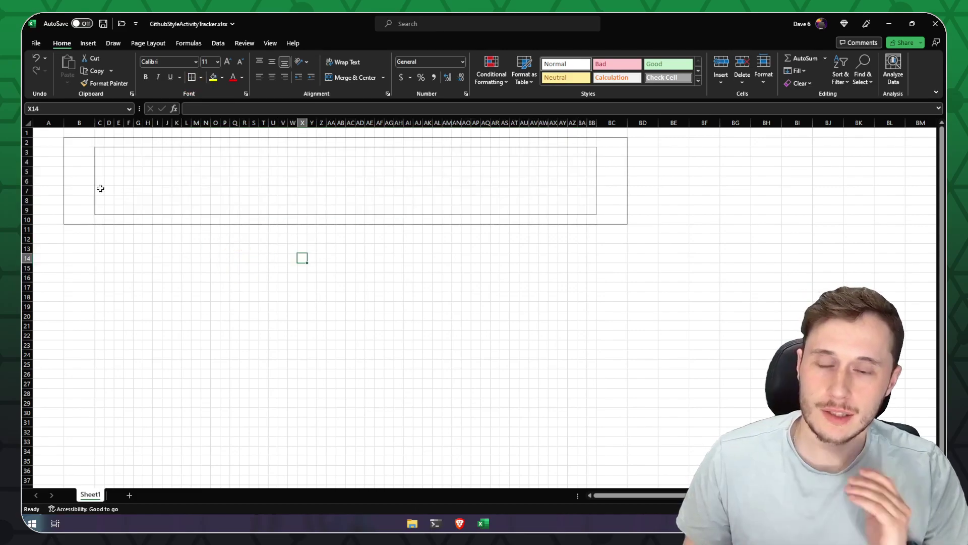
key("alt+Tab")
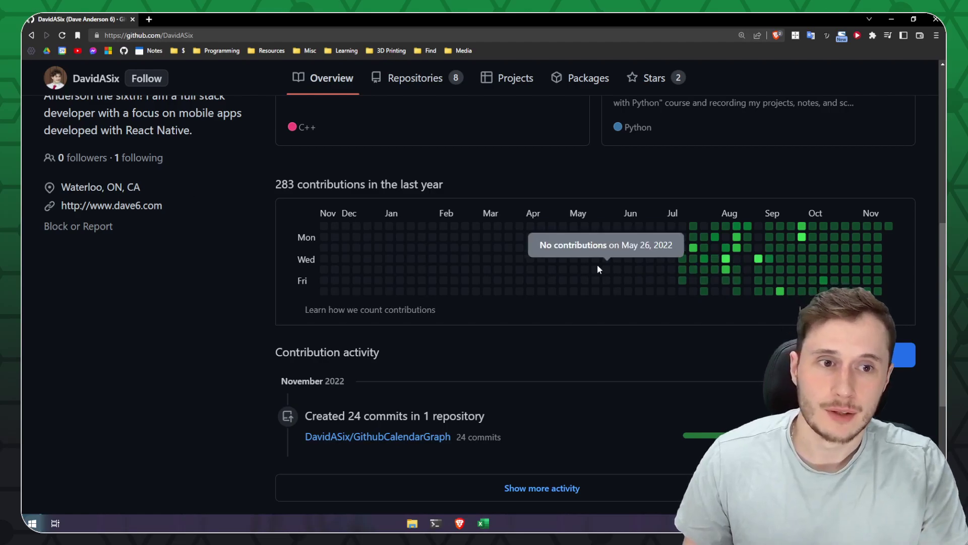
scroll(505, 267, "up", 2, "ctrl")
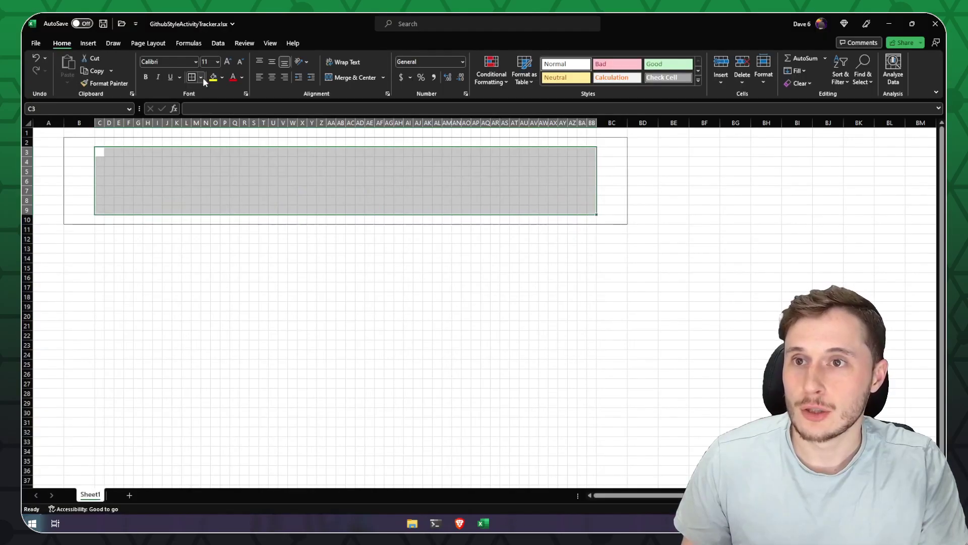
Give the selected block white inside borders through More Borders.
left_click(202, 77)
left_click(221, 366)
left_click(358, 348)
left_click(467, 333)
left_click(476, 285)
left_click(510, 456)
Fill the day squares with light grey.
left_click(222, 77)
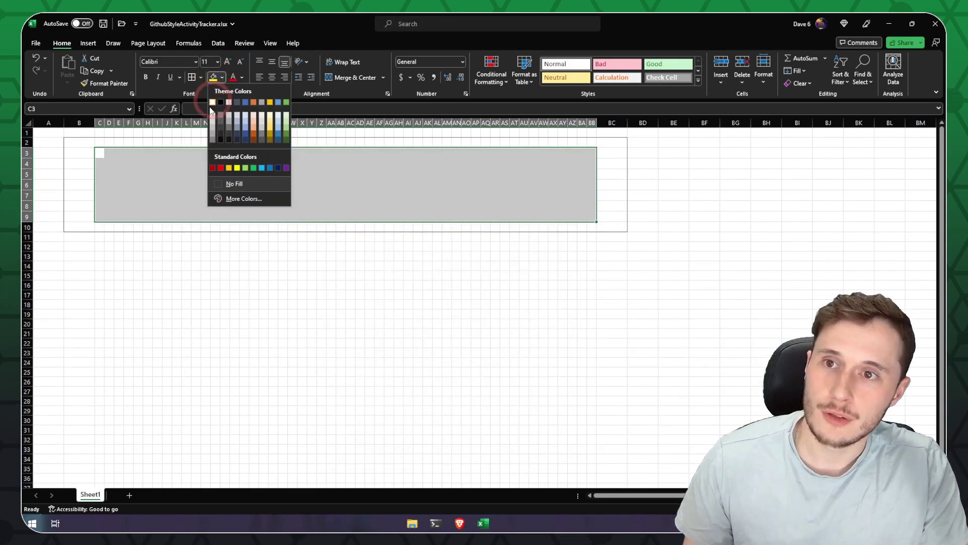
left_click(213, 113)
left_click(331, 333)
Hide the sheet gridlines from the View tab.
key("alt")
left_click(270, 43)
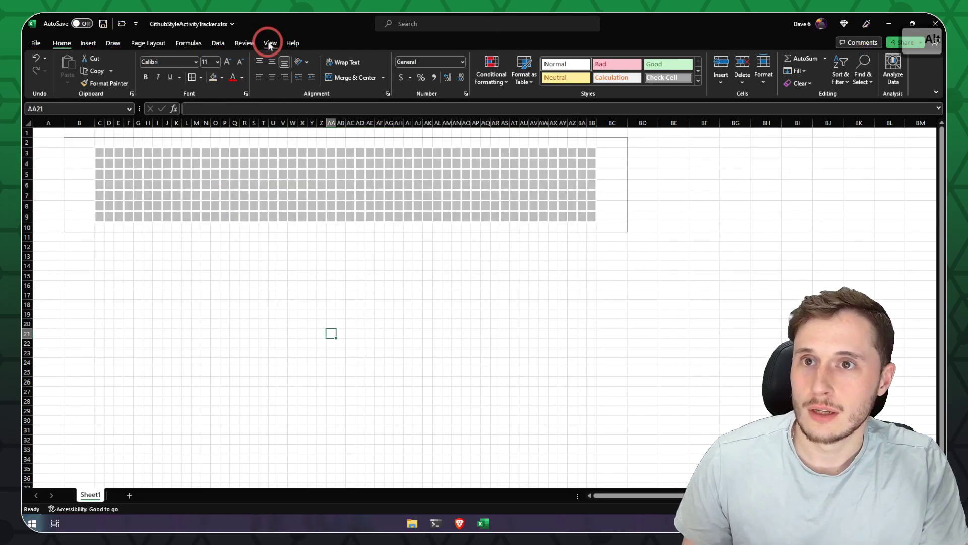
left_click(176, 113)
left_click(75, 141)
left_click(421, 294)
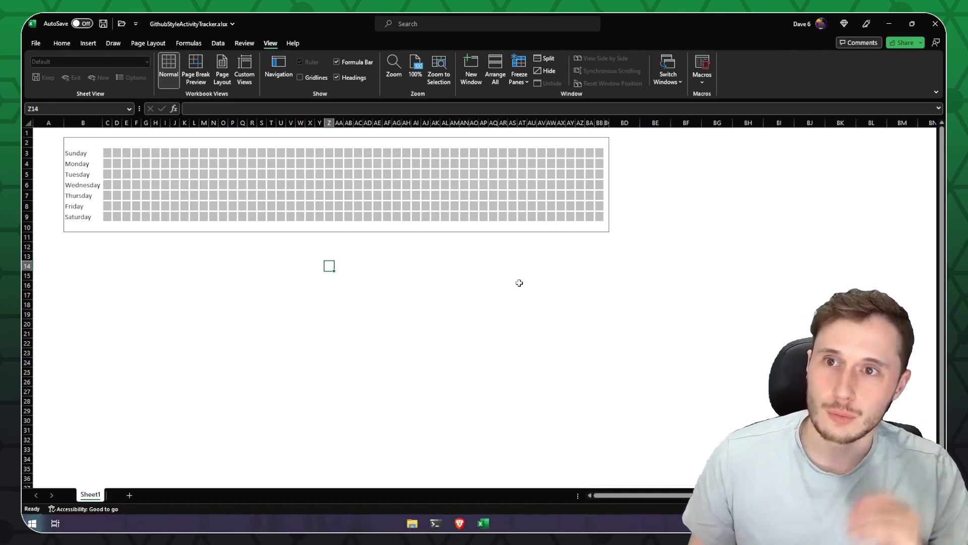
left_click(610, 229)
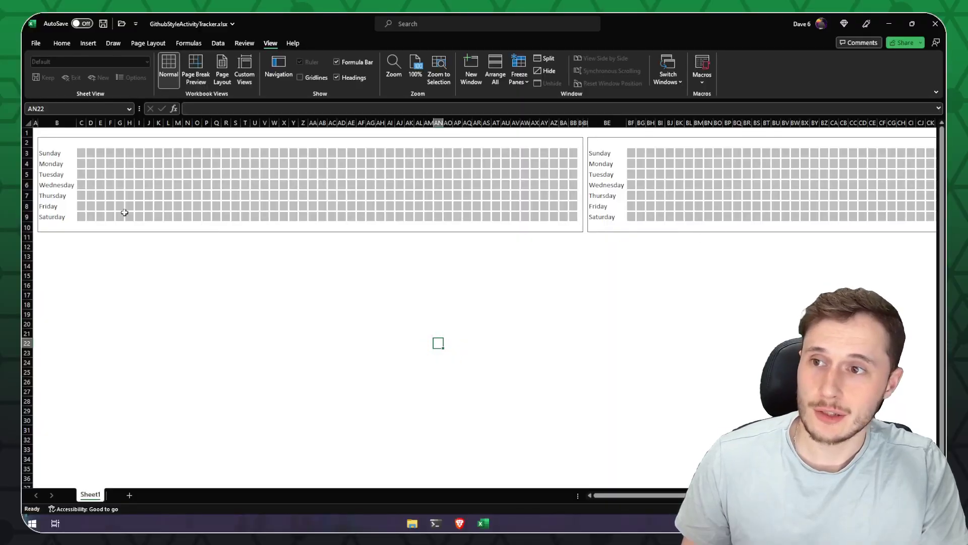
Compare the second grid's week columns with the GitHub contribution graph, then select DH2.
left_click_drag(632, 153, 816, 216)
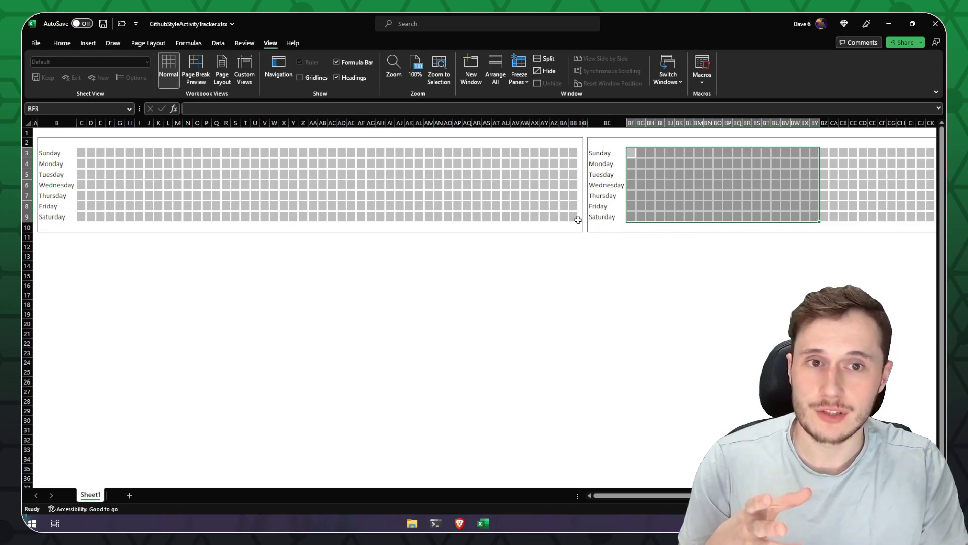
left_click_drag(573, 220, 505, 184)
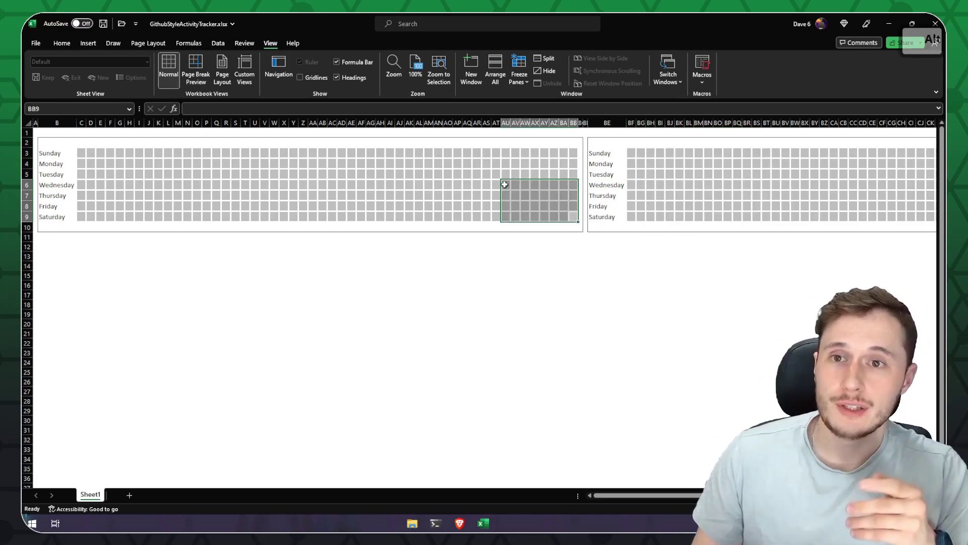
key("alt+Tab")
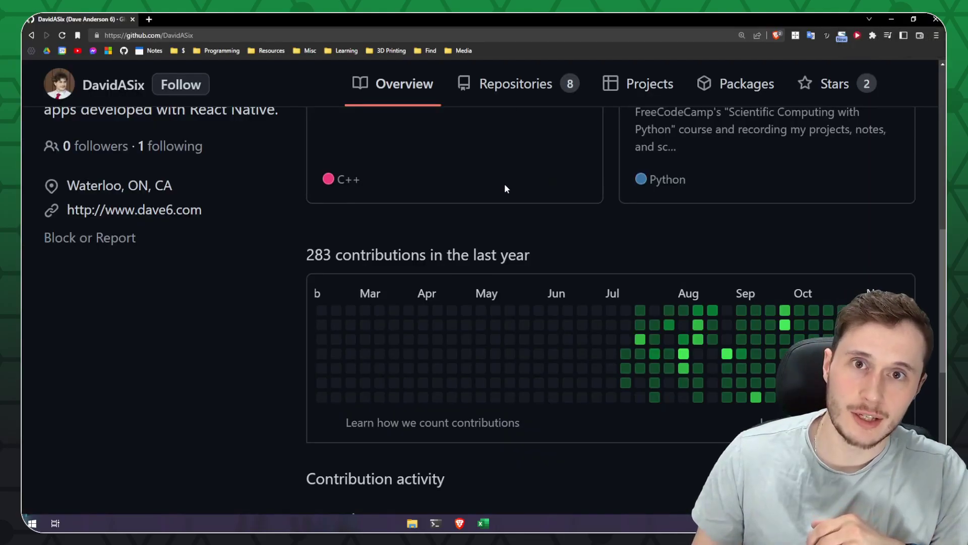
key("alt+Tab")
left_click(892, 217)
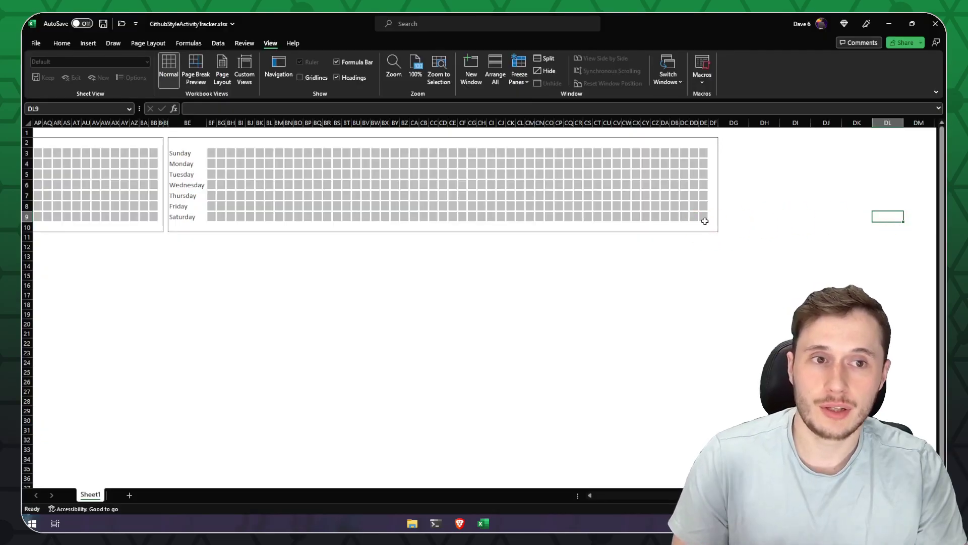
left_click_drag(705, 219, 211, 152)
left_click(764, 142)
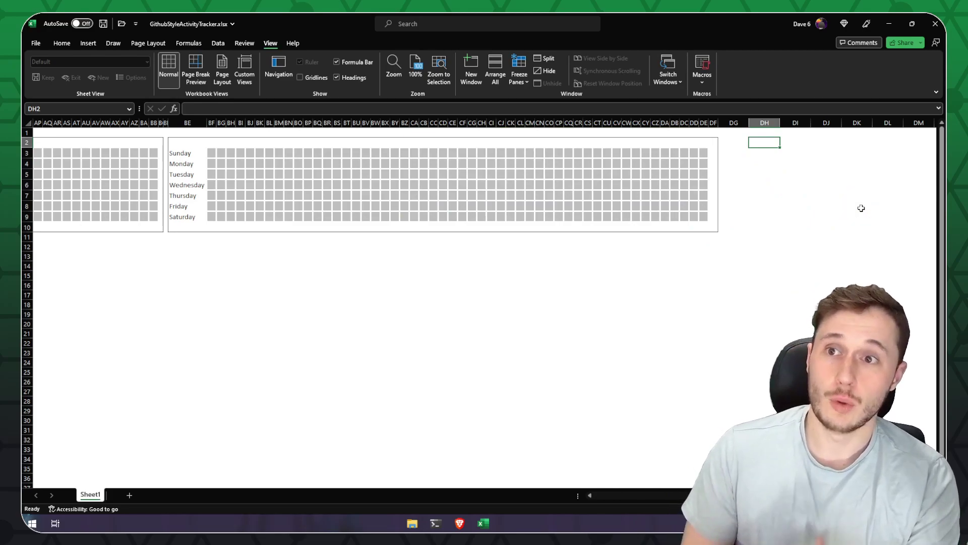
Enter =TODAY() in DH2 and a WEEKDAY formula in DH3, giving 11/20/2022 and 1.
type("=date")
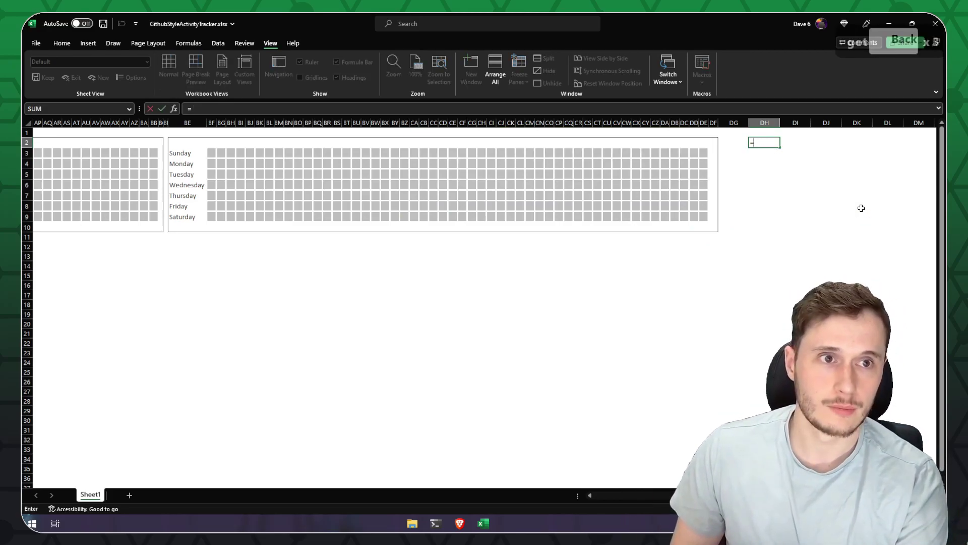
key("BackSpace")
key("BackSpace")
key("BackSpace")
key("BackSpace")
type("today")
key("Tab")
key("Return")
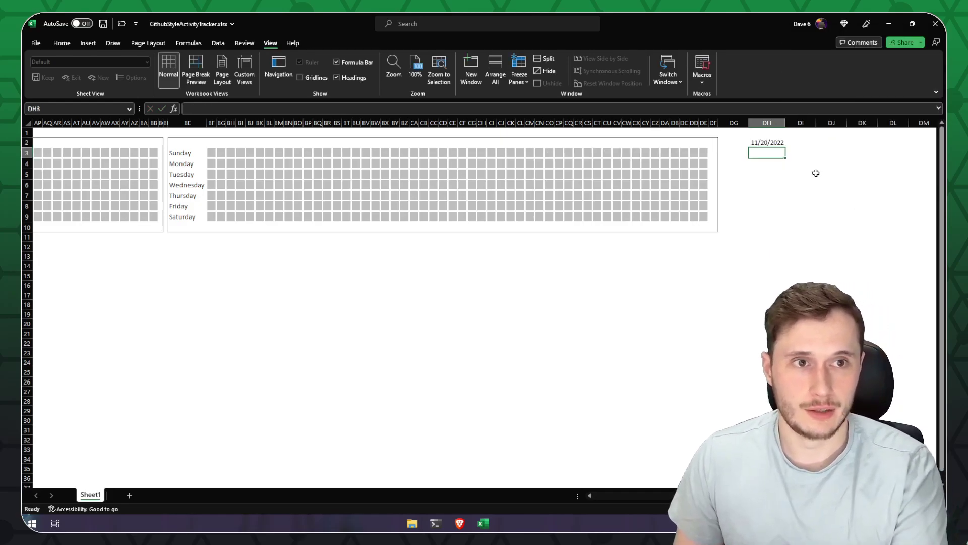
type("=")
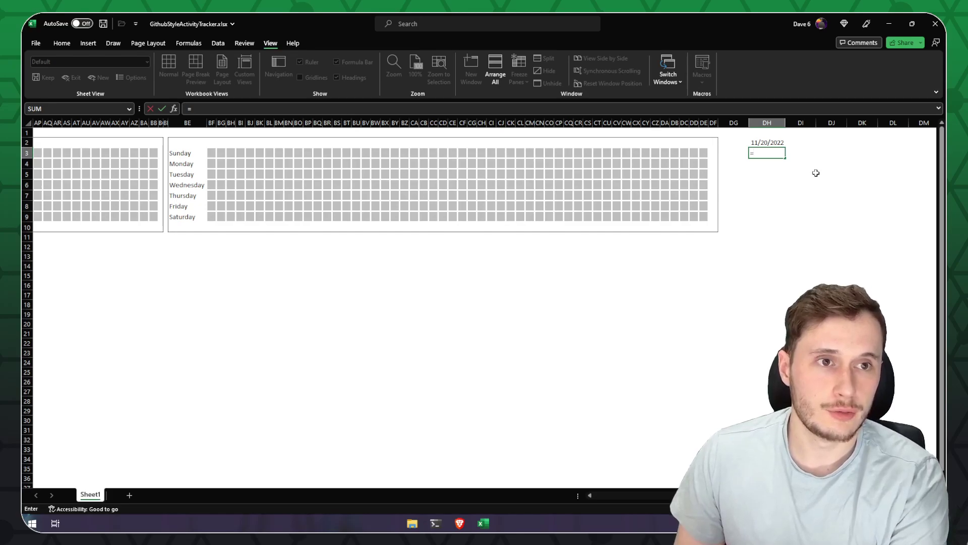
type("weekday(")
key("Up")
key("ctrl+Return")
key("Left")
Label the box 'Today' and 'Today of week' and give it All Borders.
key("Up")
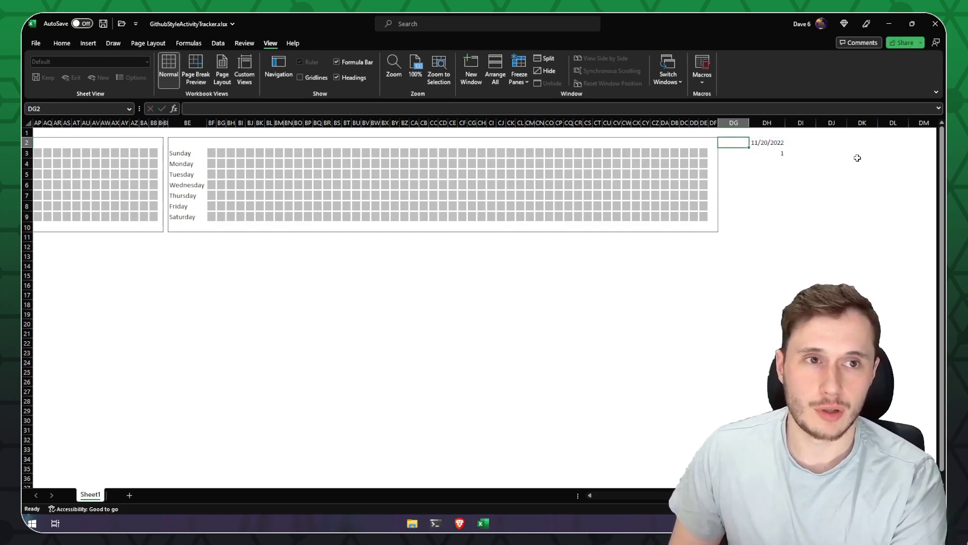
type("Today")
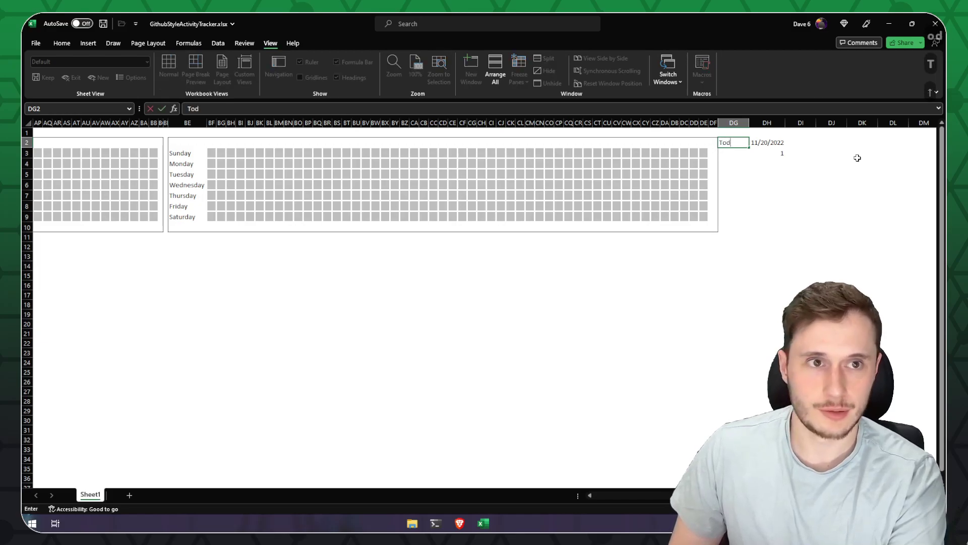
key("Return")
type("Todayof week")
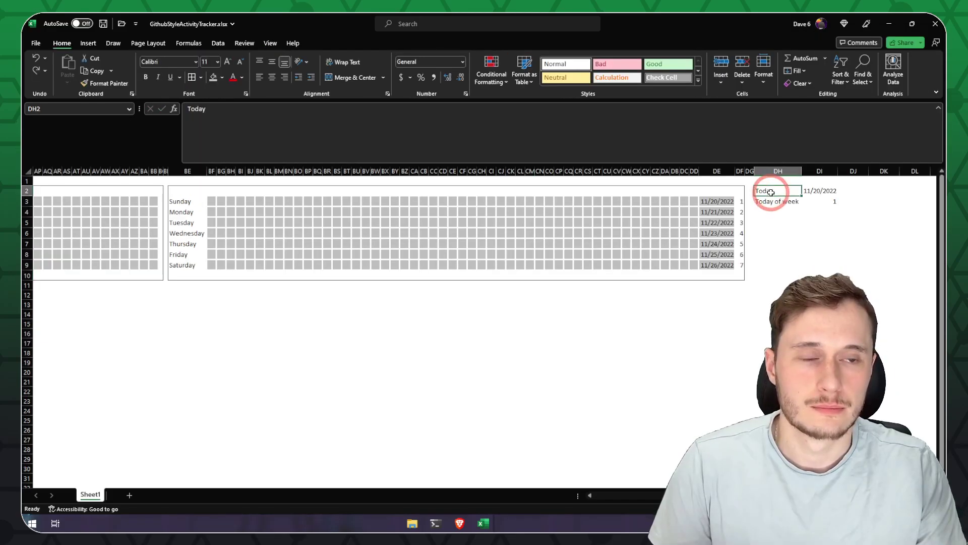
left_click_drag(771, 190, 820, 257)
left_click(201, 77)
left_click(212, 175)
left_click_drag(777, 190, 779, 273)
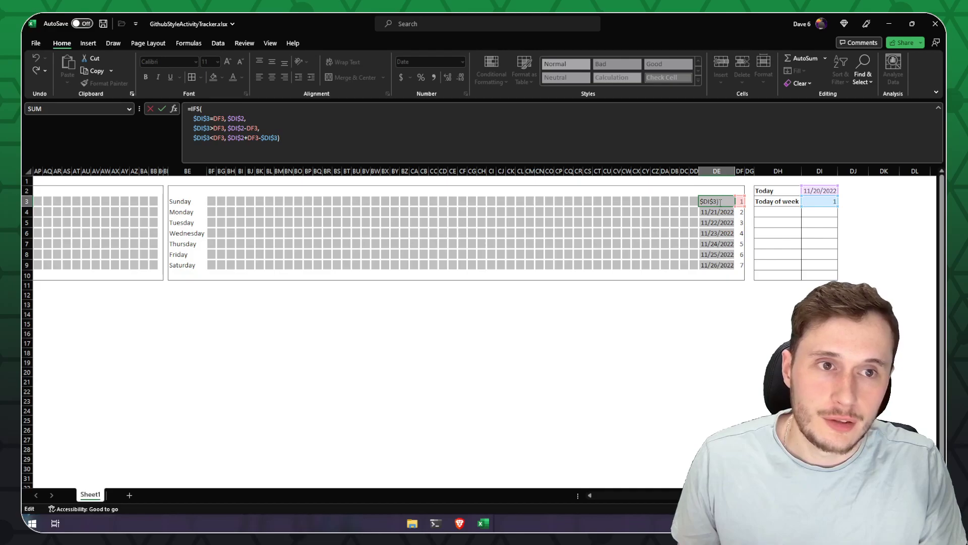
Enter =DE9-7 in DD9, fill it through DD3:DD9 and across DB:DC, and widen those columns.
left_click(694, 265)
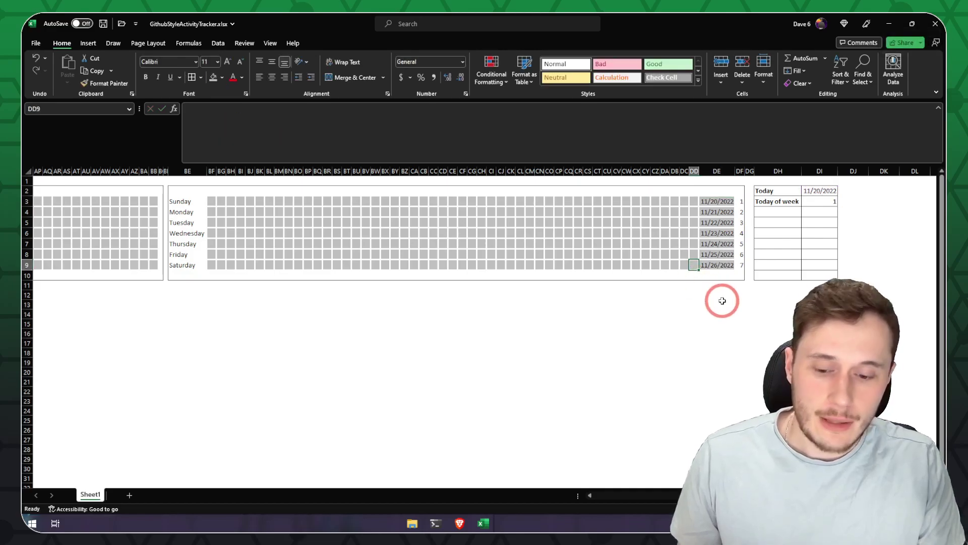
left_click(725, 265)
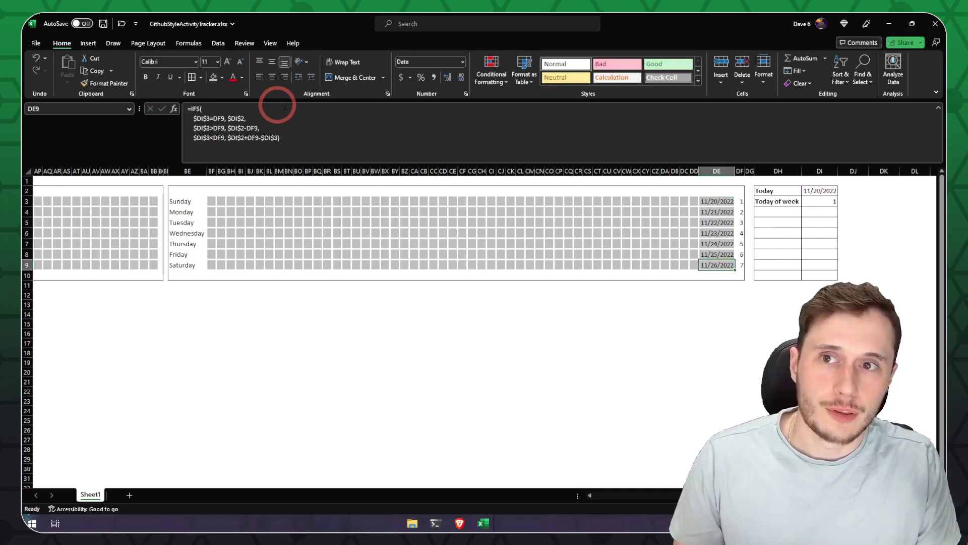
left_click(694, 267)
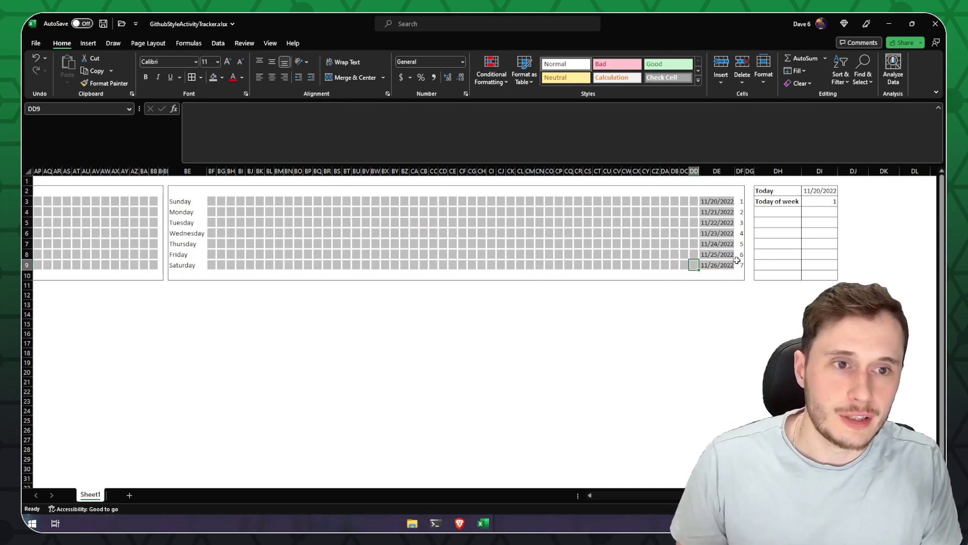
type("=")
left_click(722, 267)
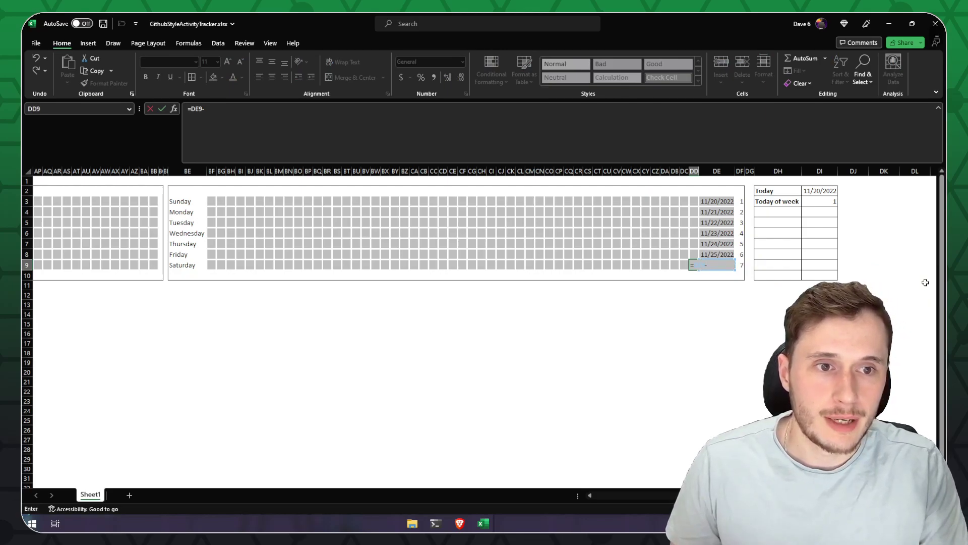
type("-7")
key("Return")
left_click(694, 265)
left_click_drag(699, 270, 675, 270)
left_click_drag(675, 171, 690, 171)
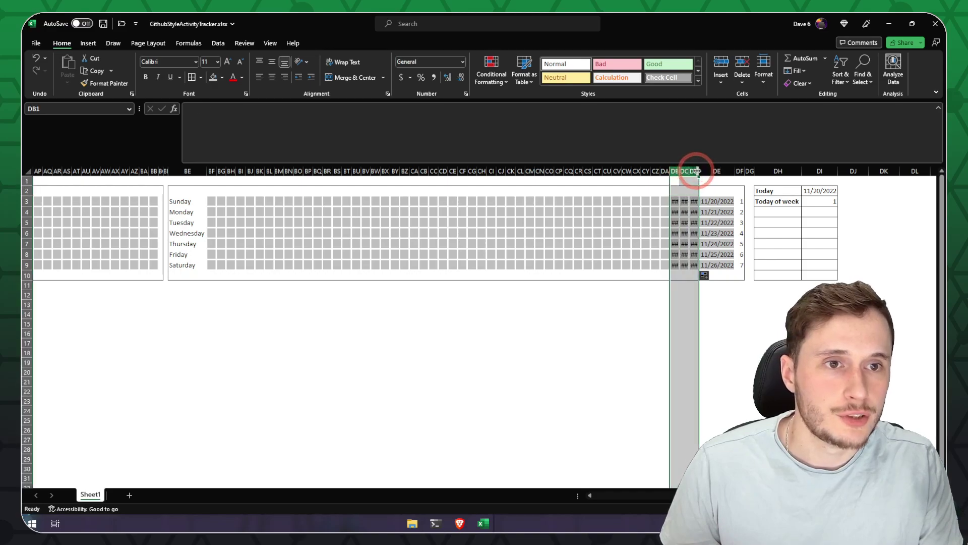
double_click(697, 171)
left_click(829, 314)
Extend the week-earlier dates left across the grid to column BF and widen it.
left_click(799, 212)
left_click(759, 263)
left_click(756, 202)
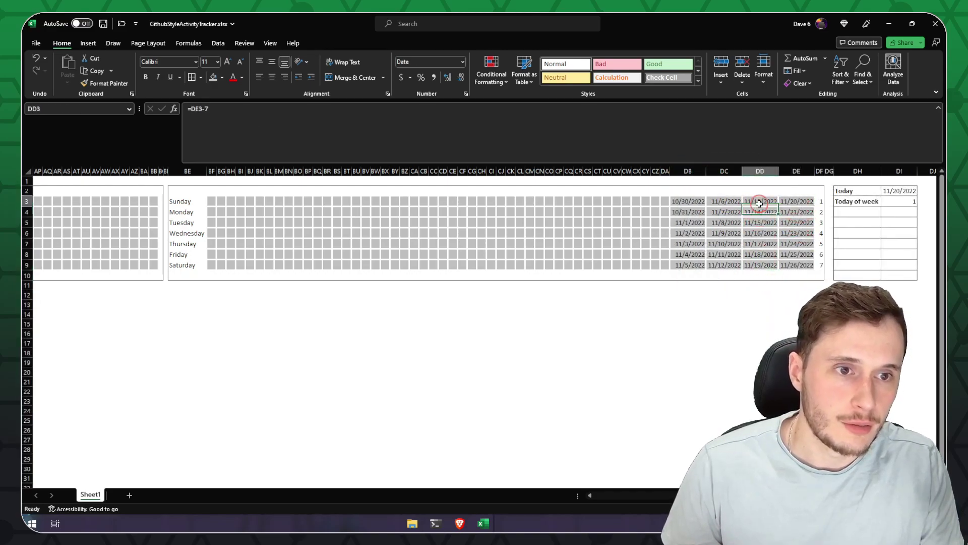
left_click(719, 266)
left_click(723, 205)
left_click(698, 264)
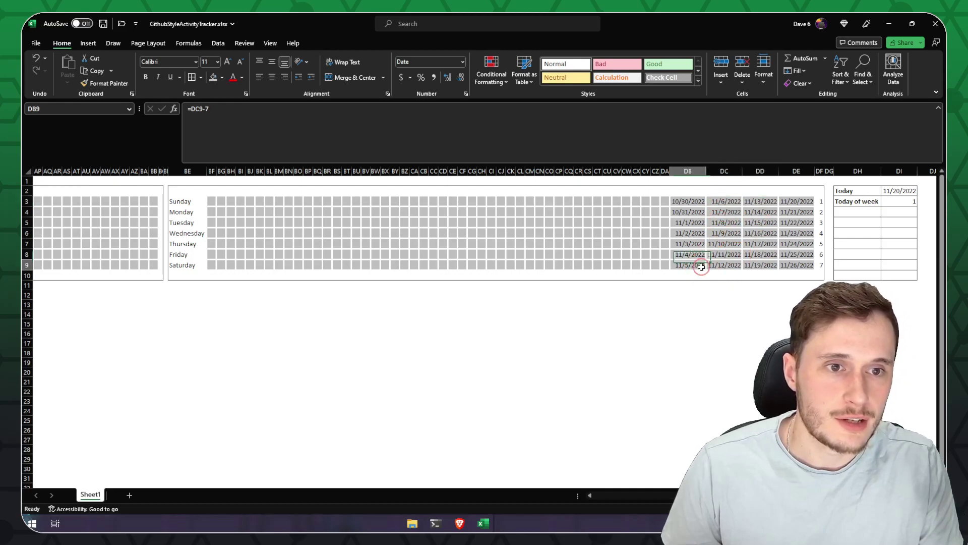
left_click_drag(692, 265, 688, 201)
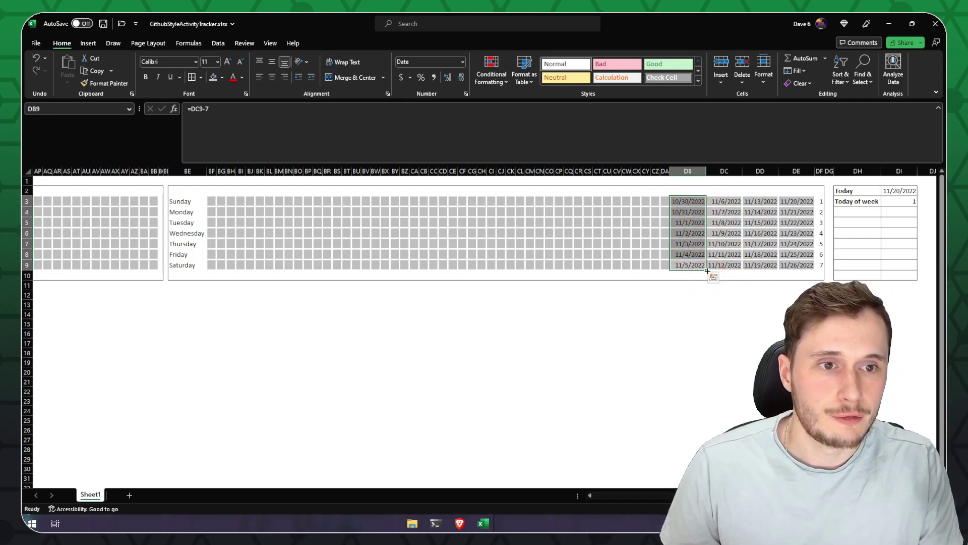
left_click_drag(706, 270, 207, 264)
left_click_drag(216, 171, 243, 171)
left_click(406, 350)
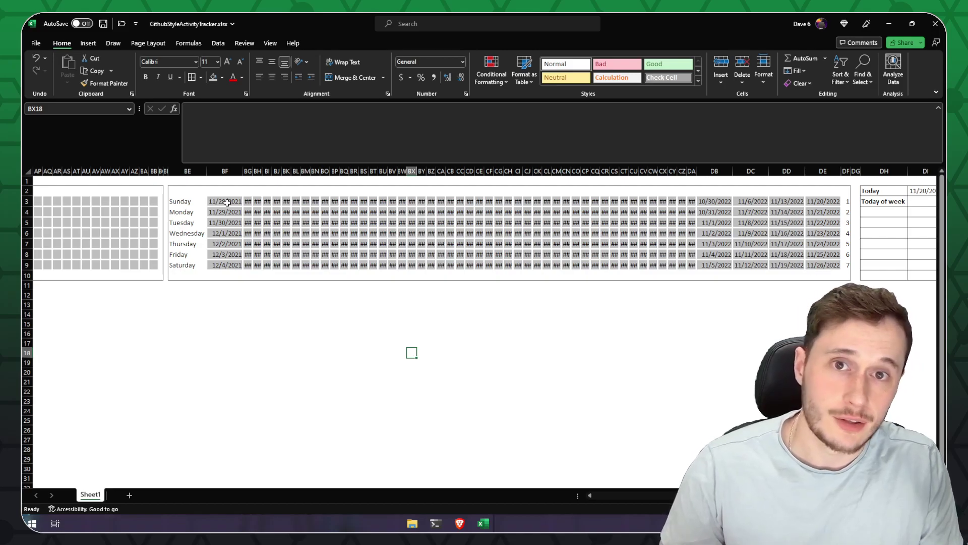
Type the headers Date, Exercise Type and Number of Reps in B11:D11.
left_click_drag(226, 202, 829, 265)
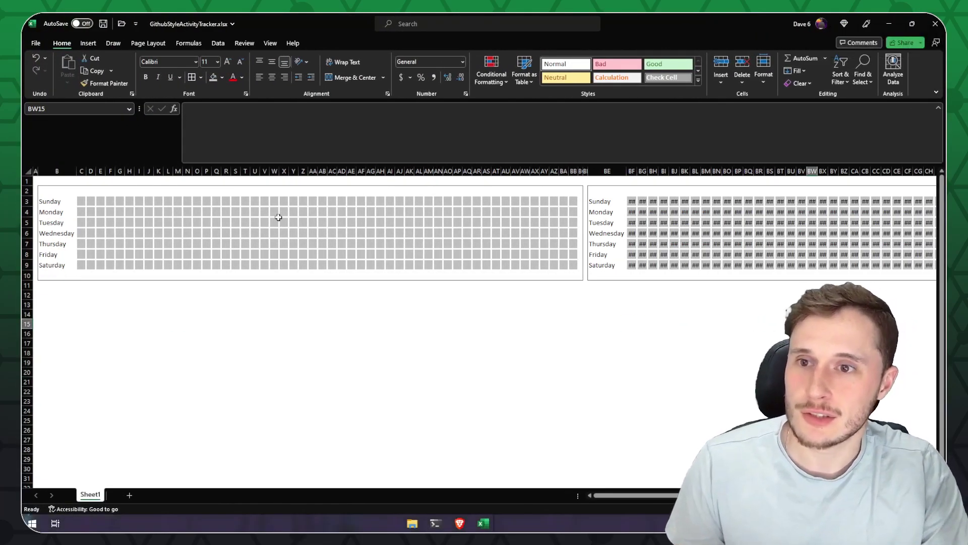
left_click_drag(57, 171, 144, 171)
left_click(56, 285)
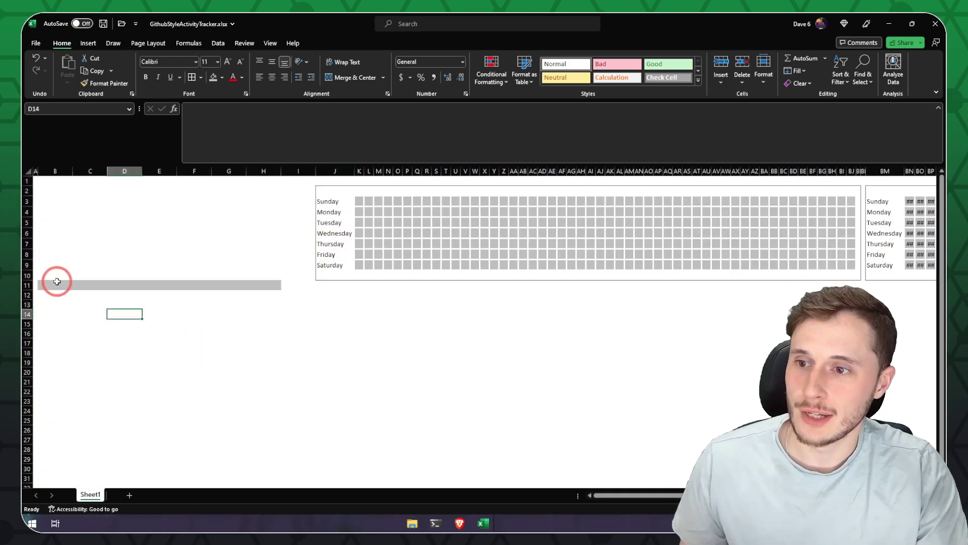
type("Date")
key("Tab")
type("Exercise Type")
key("Tab")
type("Number of Reps")
key("Tab")
Delete the spacer columns and convert the header row into an Excel table with headers.
right_click(322, 217)
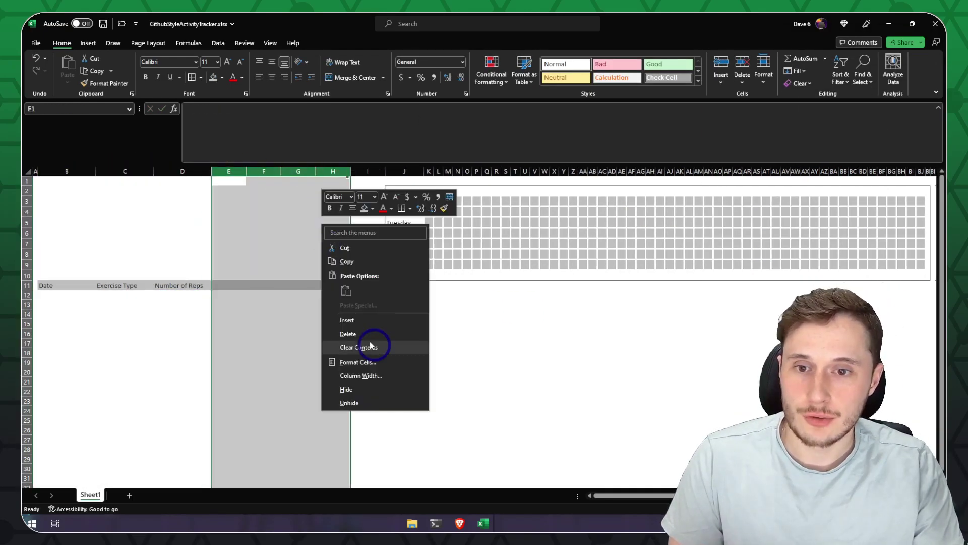
left_click(372, 341)
key("ctrl+t")
left_click(410, 389)
left_click(274, 215)
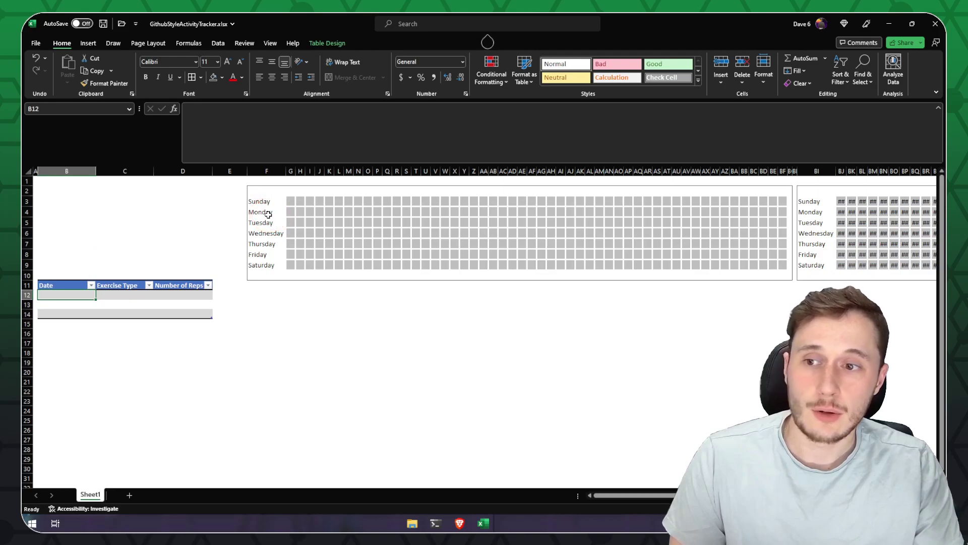
Log the first workout: 11/19, Pushups, 20 reps.
type("Pushup")
key("ctrl+Return")
type("11/19")
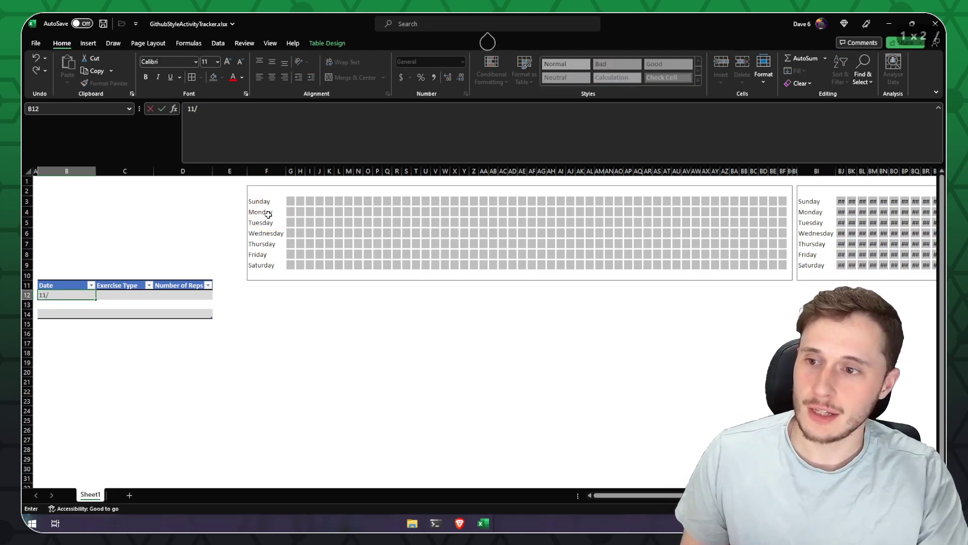
key("Tab")
type("Pushups")
key("Tab")
type("20")
key("Return")
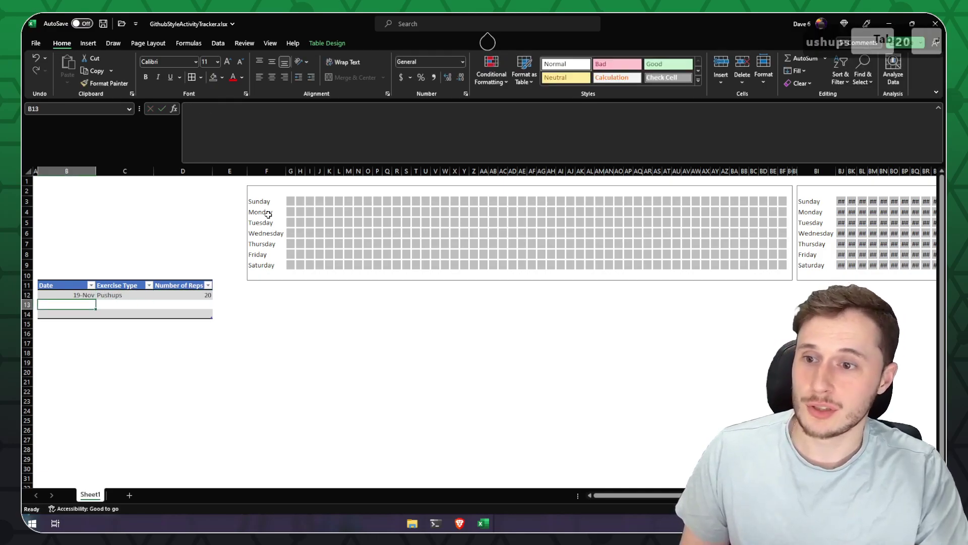
Add a second 11/19 Pushups 20-rep row and enter 20/11 as the next date.
type("11/19")
key("Tab")
type("Pushups")
key("Tab")
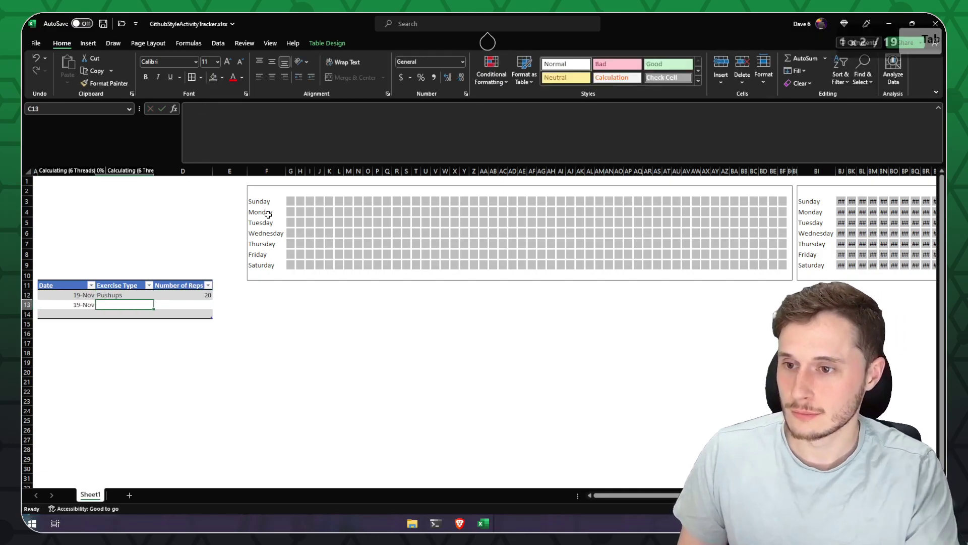
type("20")
key("Return")
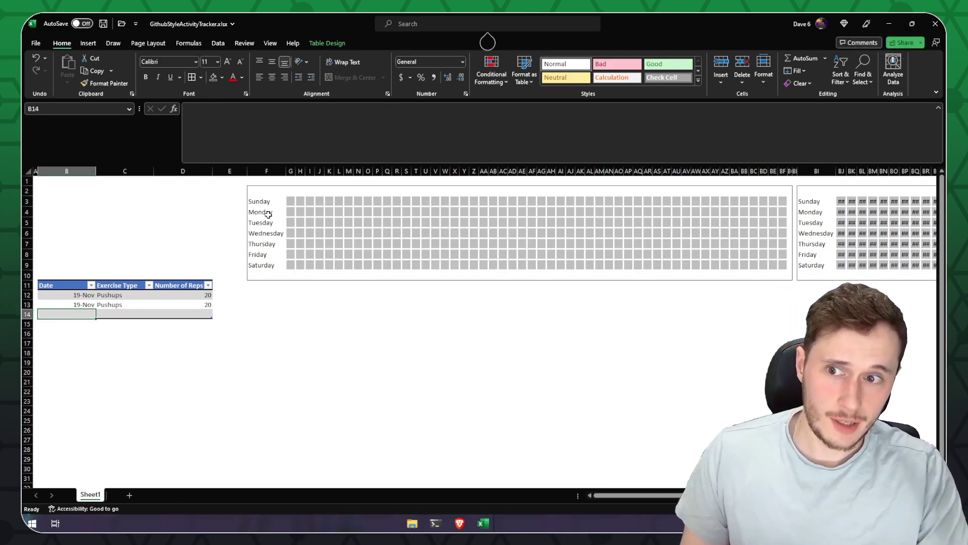
type("20/11")
key("Tab")
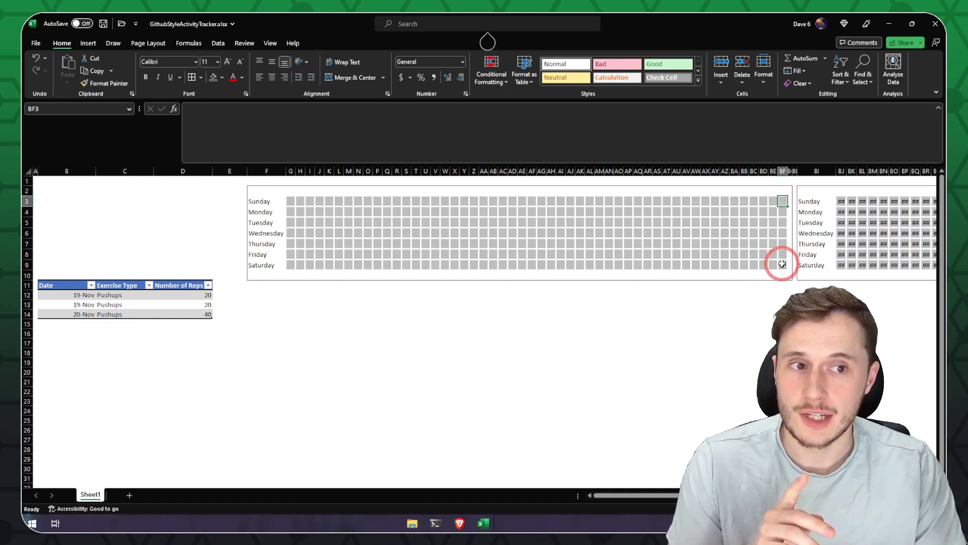
Enter a SUMIFS in BF9 summing column D reps where column B dates match the grid date.
type("=")
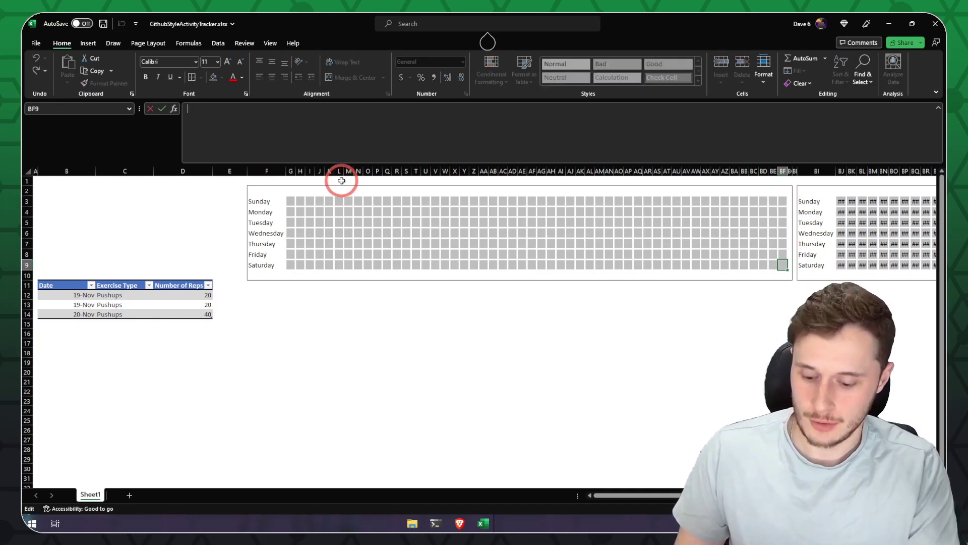
type("sumifs")
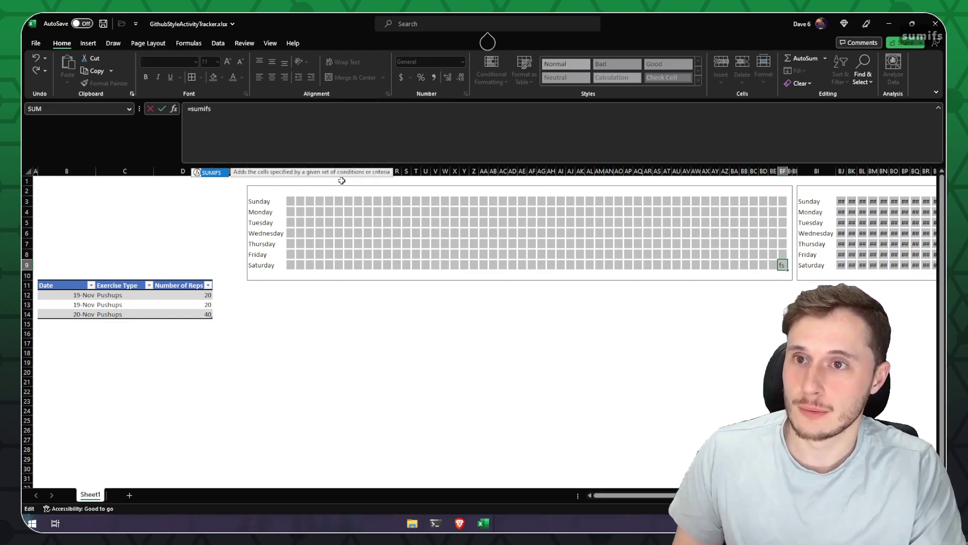
key("Tab")
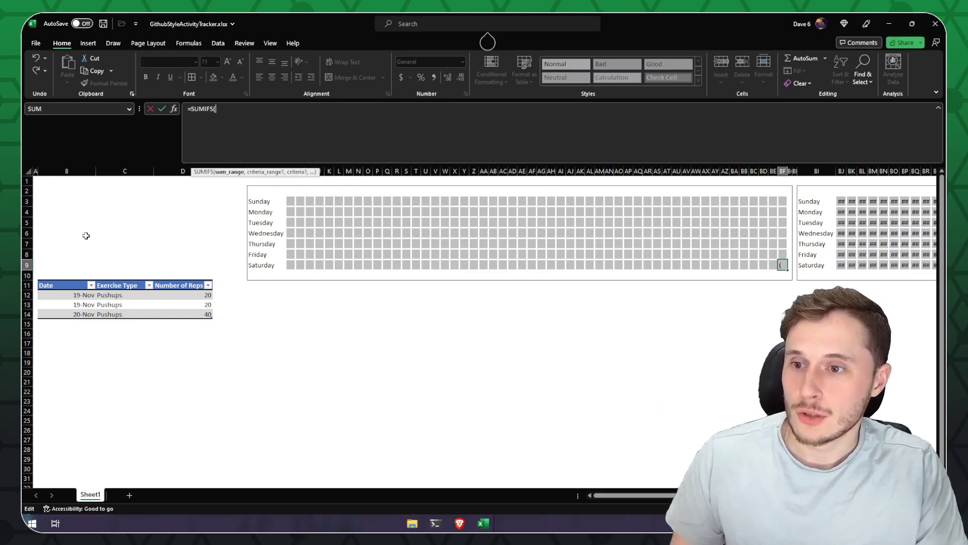
left_click(180, 170)
type(",")
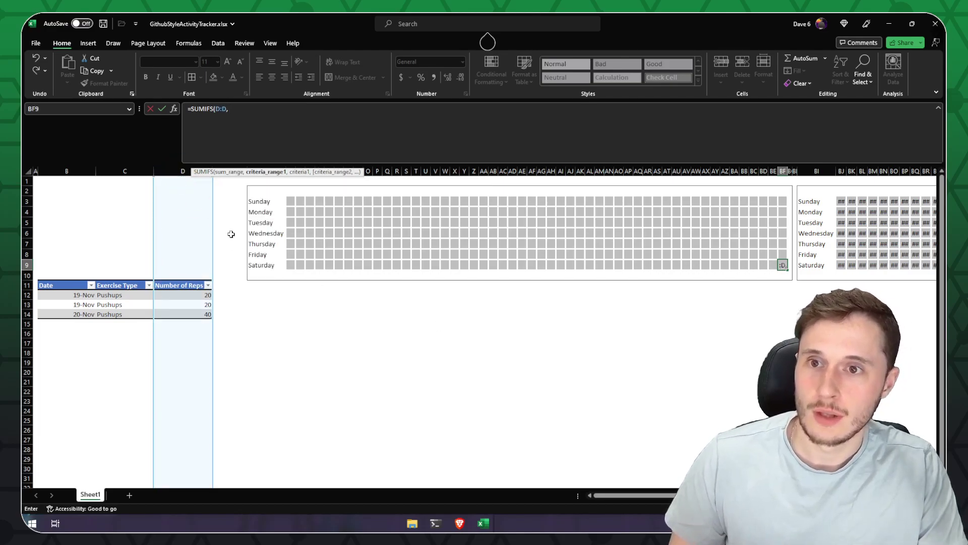
left_click(72, 171)
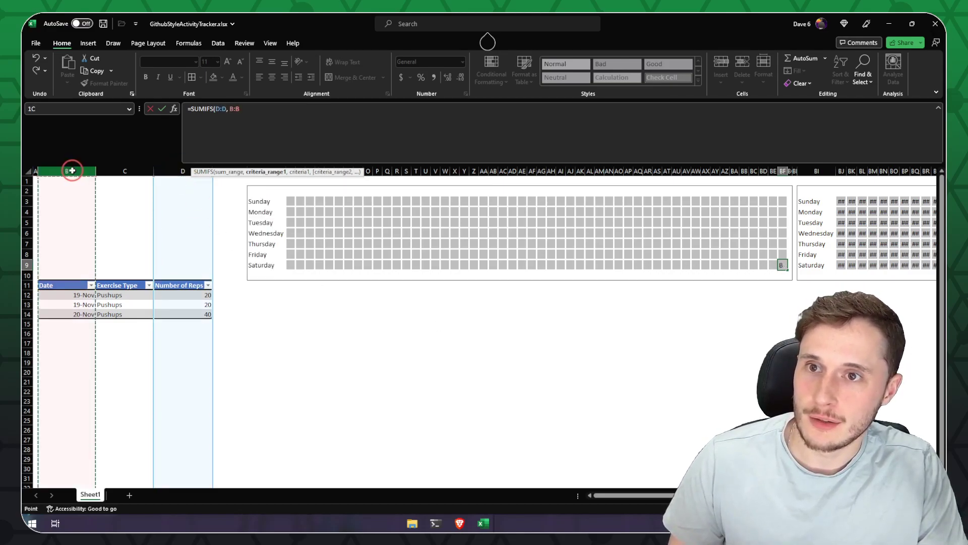
type(",")
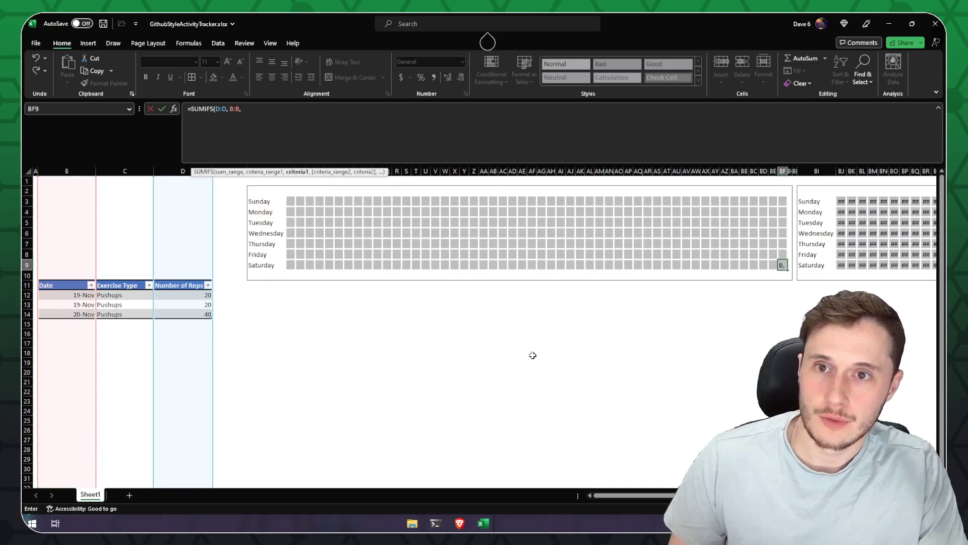
left_click_drag(612, 495, 706, 495)
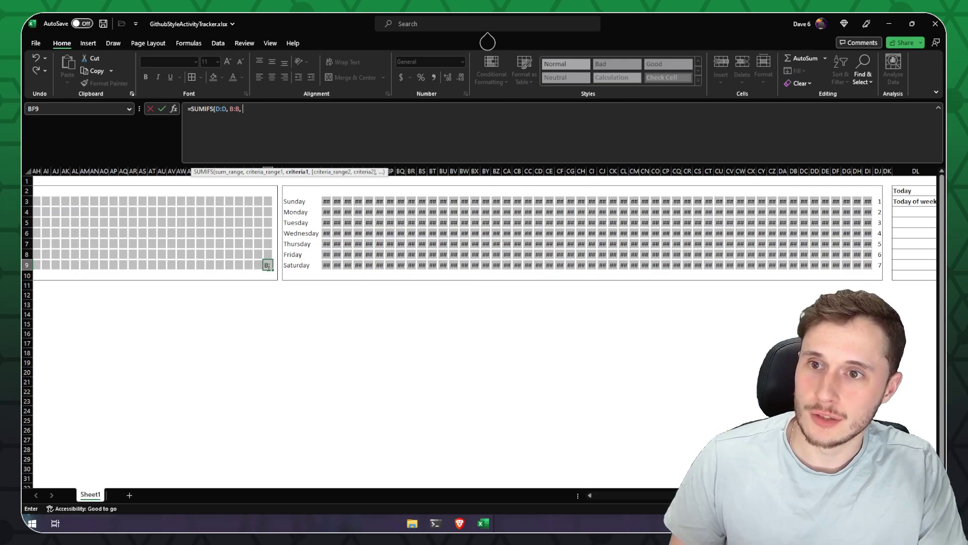
left_click(866, 266)
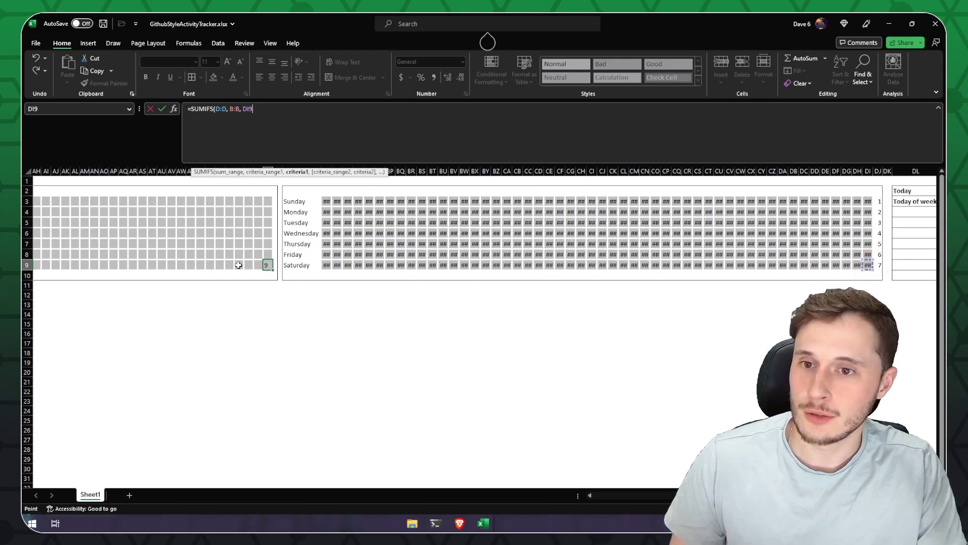
left_click(275, 126)
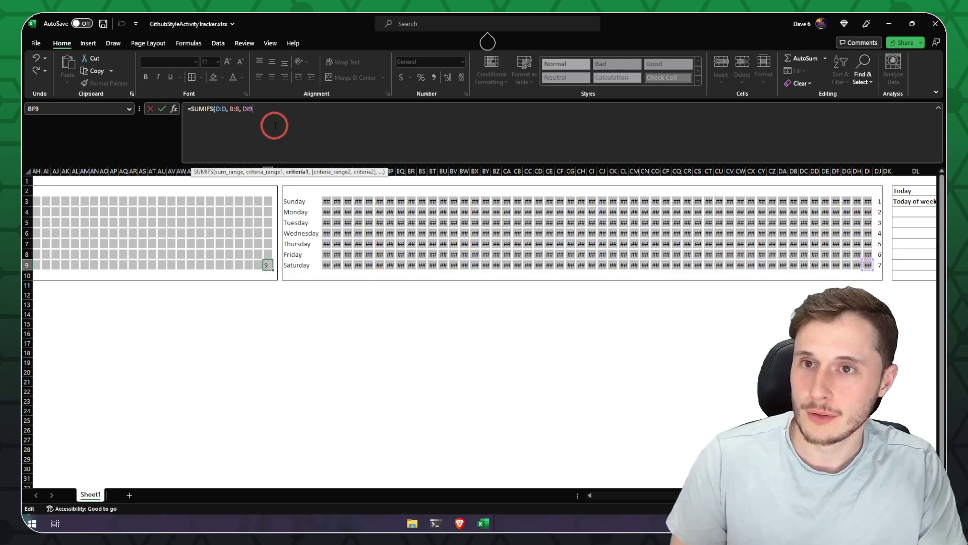
key("Return")
Fill the SUMIFS up to BF3 and left to column AZ, showing 40 for 19-Nov and 20-Nov.
left_click(270, 266)
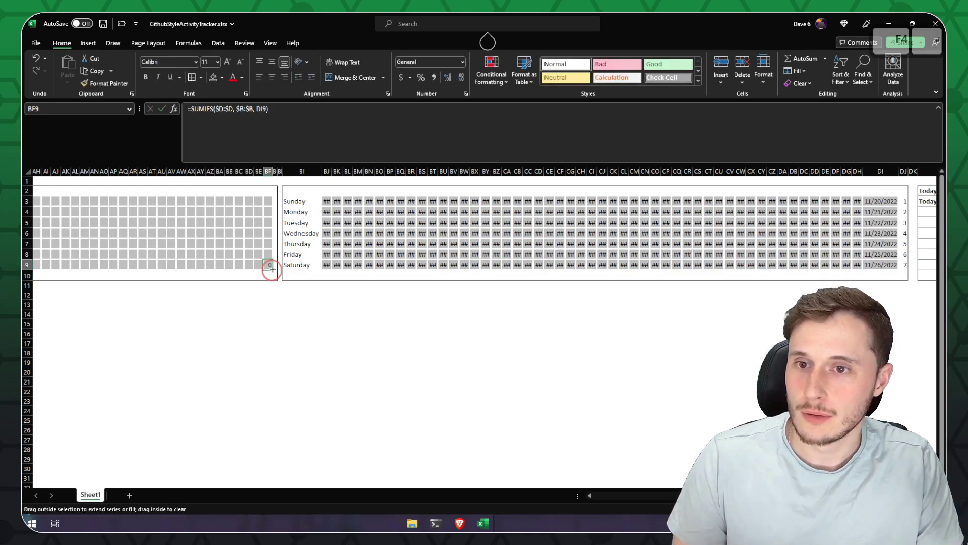
left_click_drag(273, 270, 267, 200)
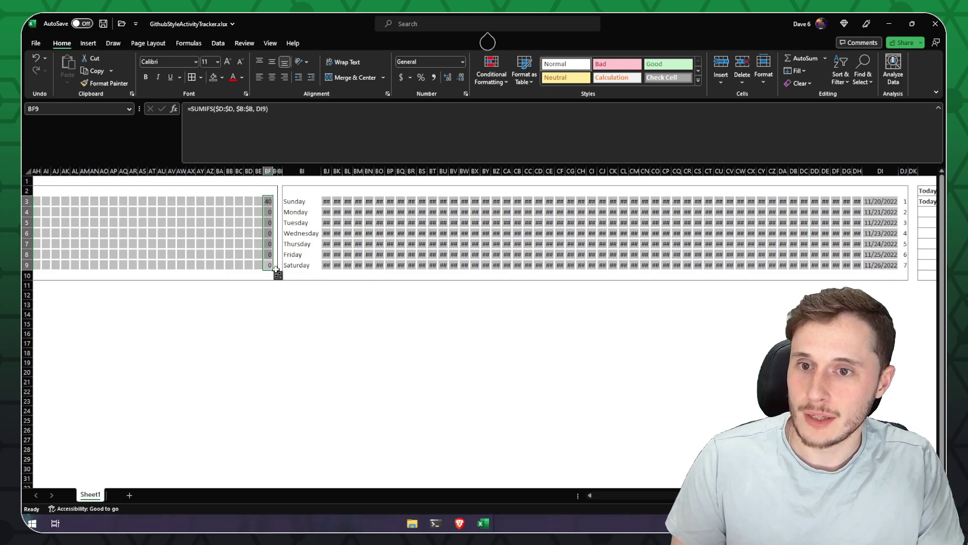
left_click_drag(273, 270, 204, 263)
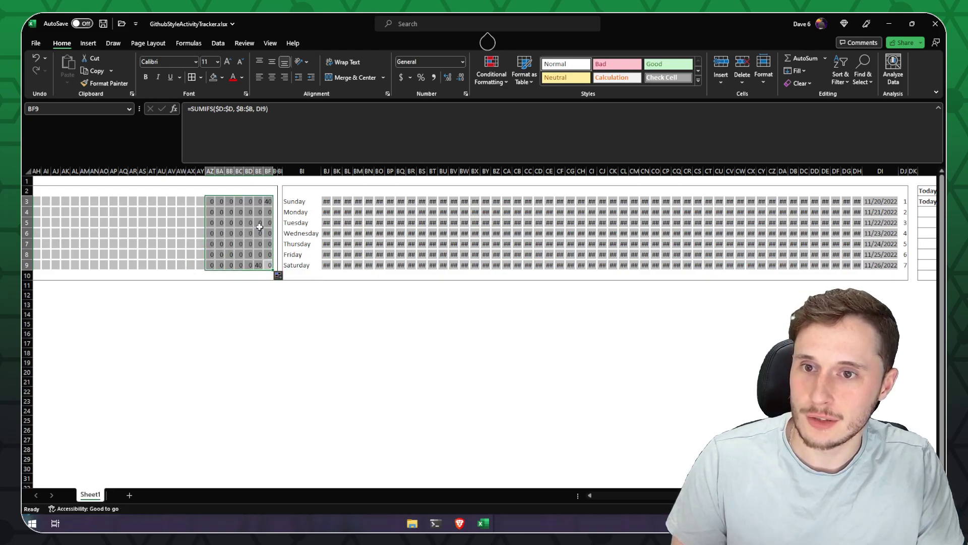
left_click(263, 201)
left_click(257, 265)
left_click(266, 200)
left_click(259, 264)
Inspect a reps value in the log table and the Saturday and Sunday SUMIFS formulas.
scroll(439, 385, "left", 10)
left_click(166, 303)
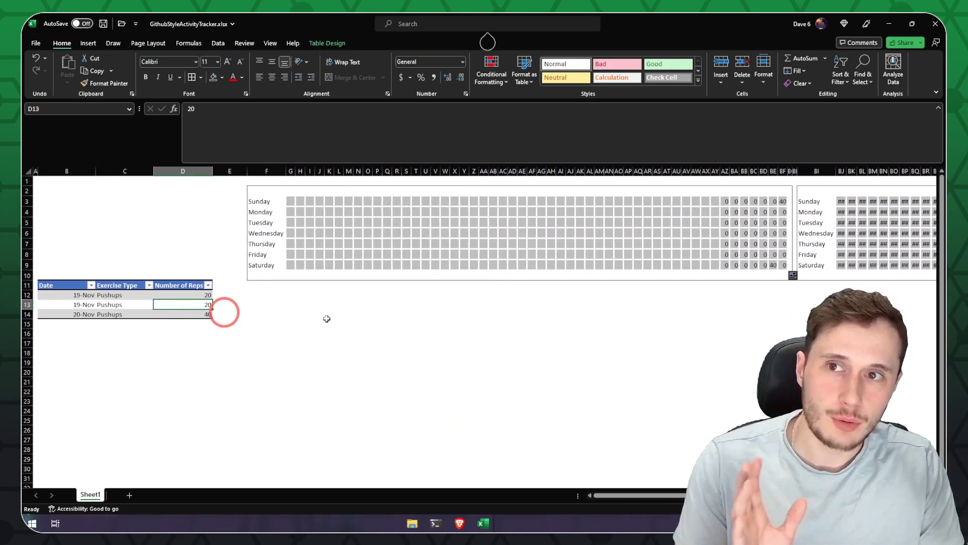
left_click(784, 265)
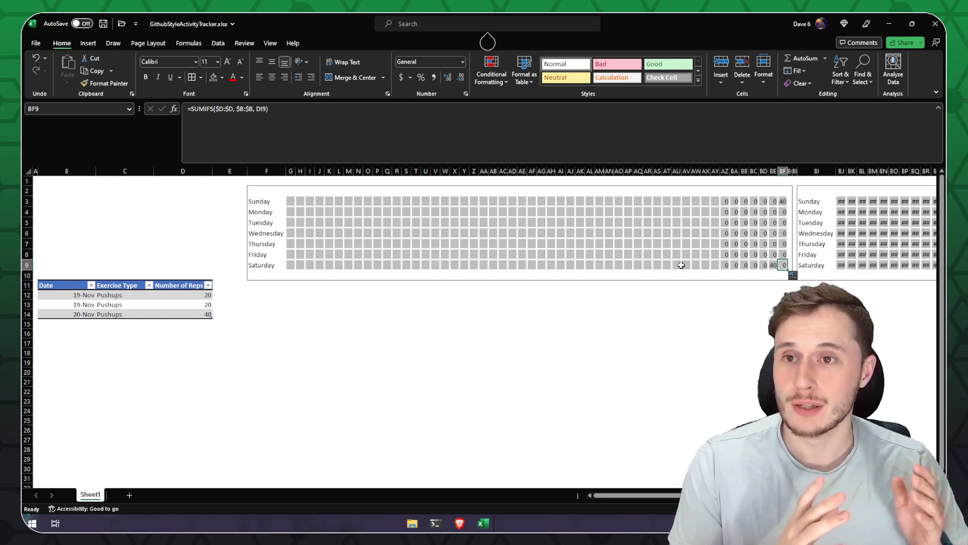
left_click(676, 309)
left_click(783, 203)
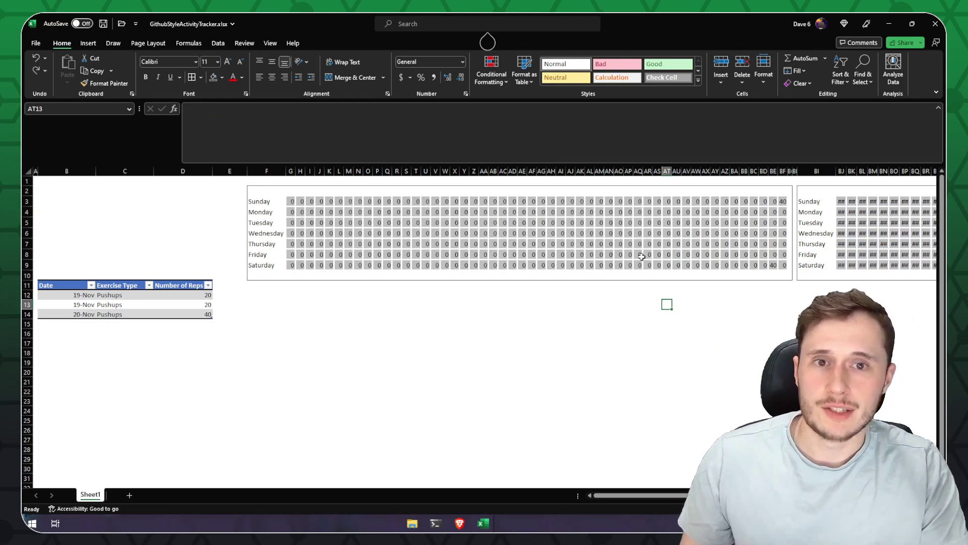
Log a new 20-Nov entry of 200 Situps reps in row 15 of the table.
left_click(84, 323)
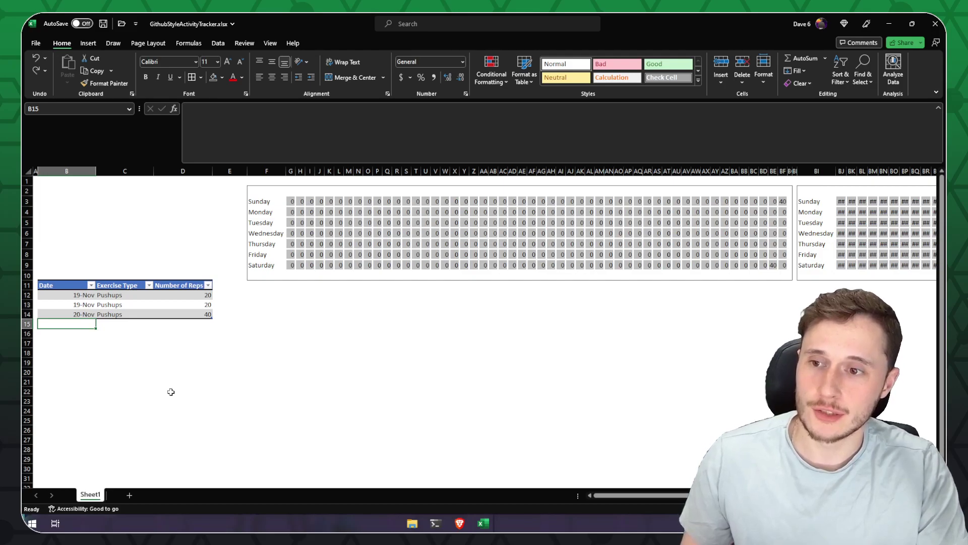
type("20-Nov")
key("Tab")
type("Situps")
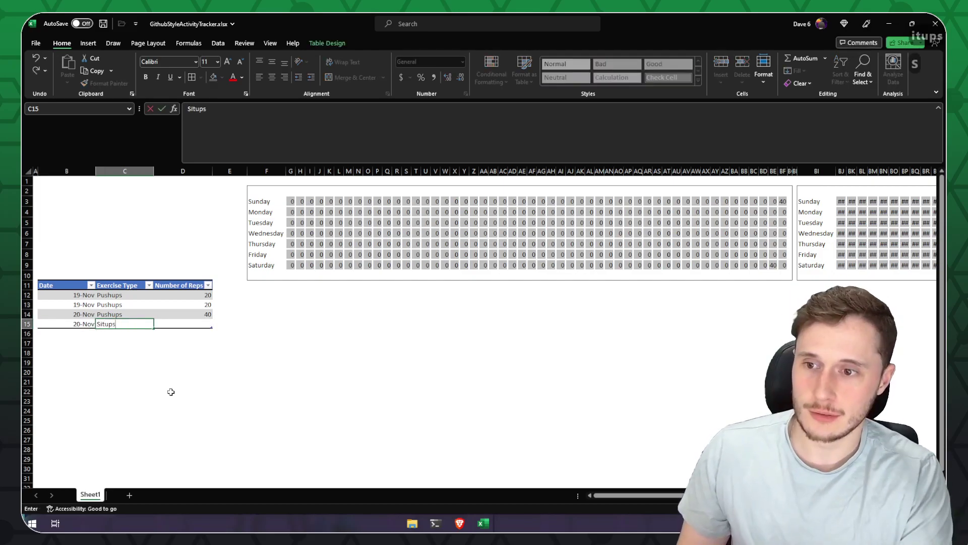
key("Tab")
type("200")
key("Return")
Autofit column BF so Sunday's 240 total is readable, then select the Exercise Type entries C12:C15.
left_click(782, 171)
double_click(787, 171)
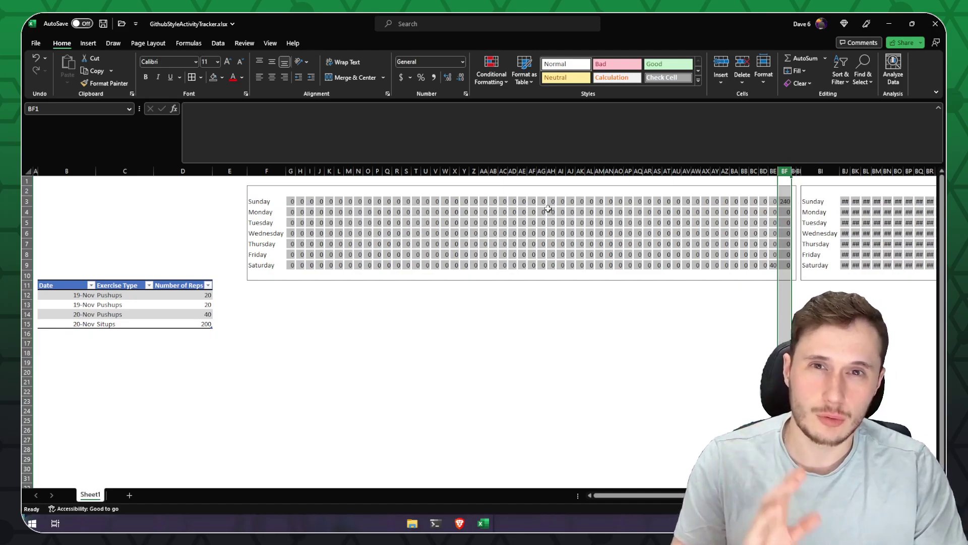
left_click_drag(116, 295, 126, 326)
Add a new worksheet named Ref to hold the unique exercise-type list starting in B2.
left_click(130, 494)
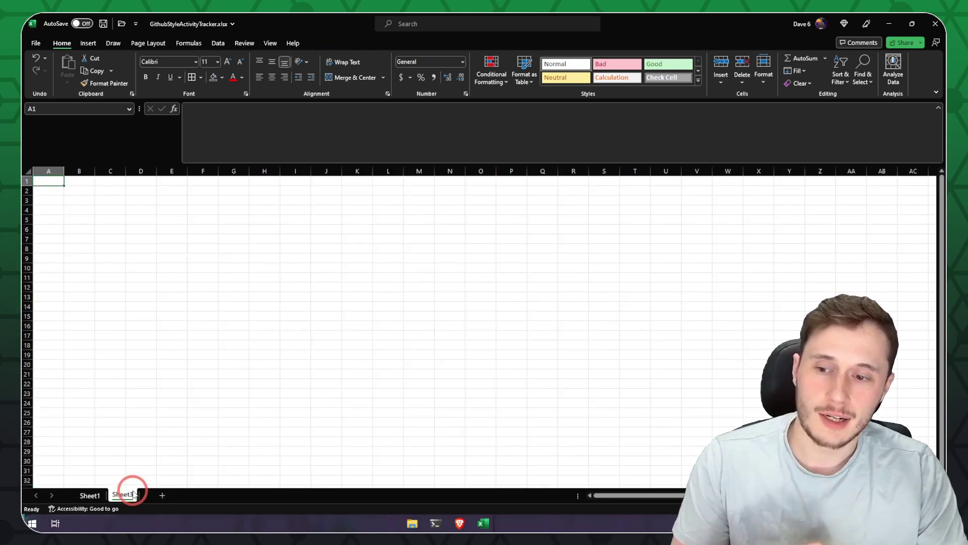
left_click(77, 190)
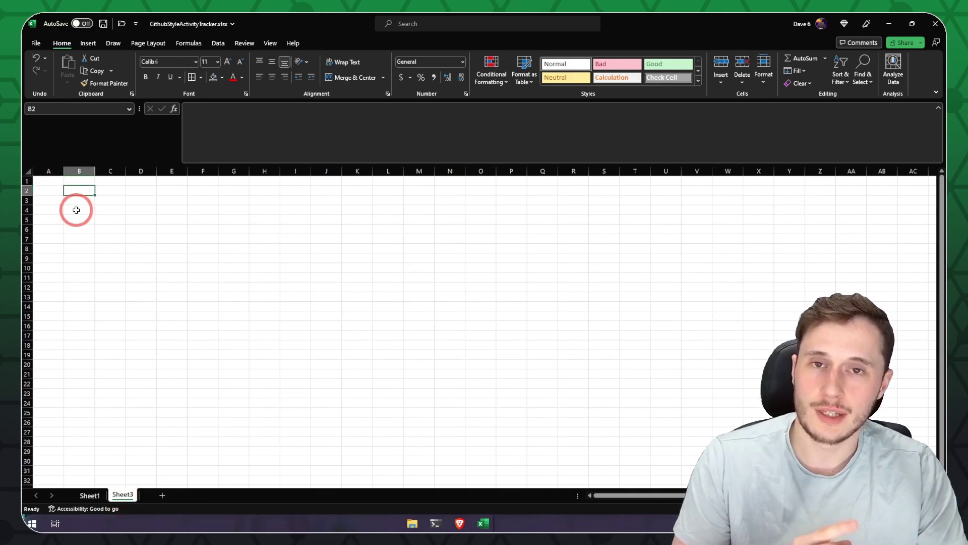
right_click(130, 497)
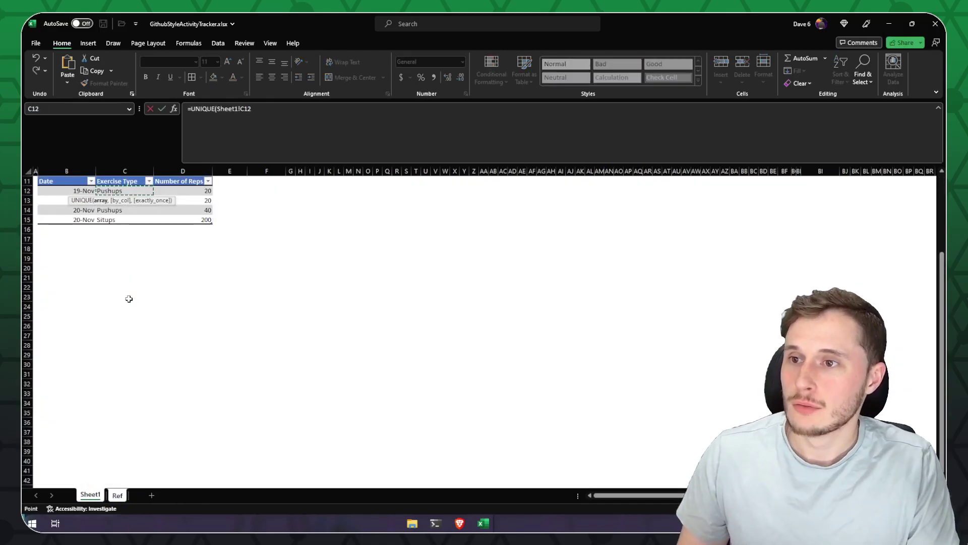
left_click(281, 123)
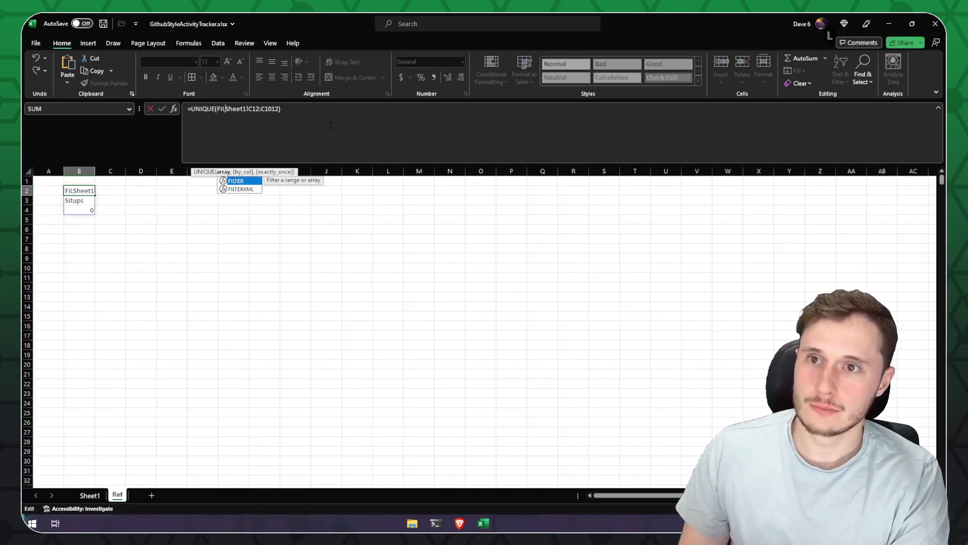
type(", Sheet1!C12:C1012<>0")
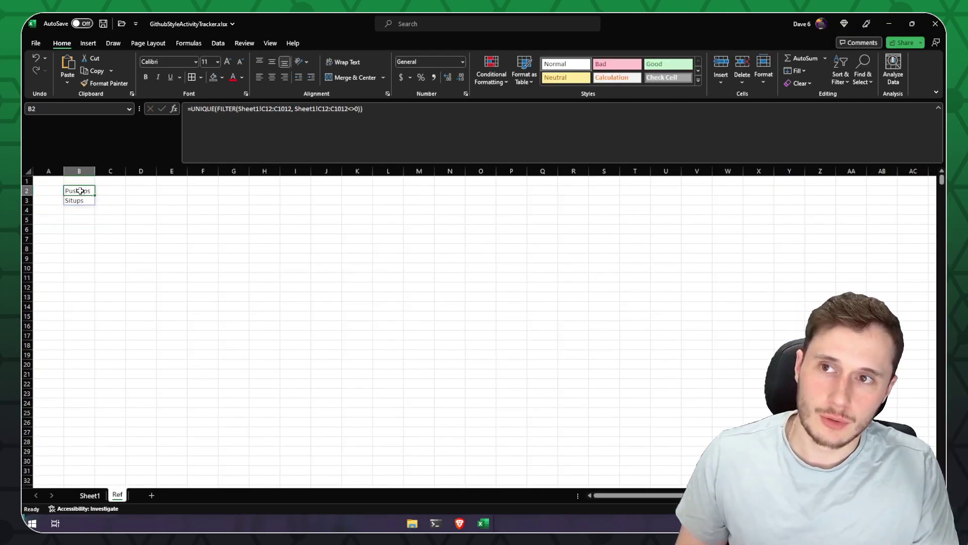
Add a Burpees entry under the Sheet1 table and confirm it joins the Ref list.
left_click(90, 495)
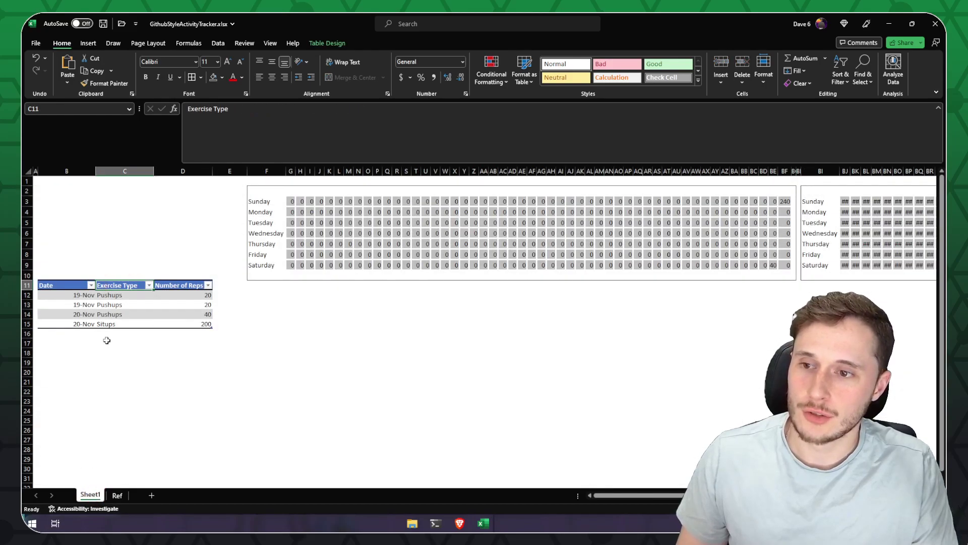
left_click(125, 334)
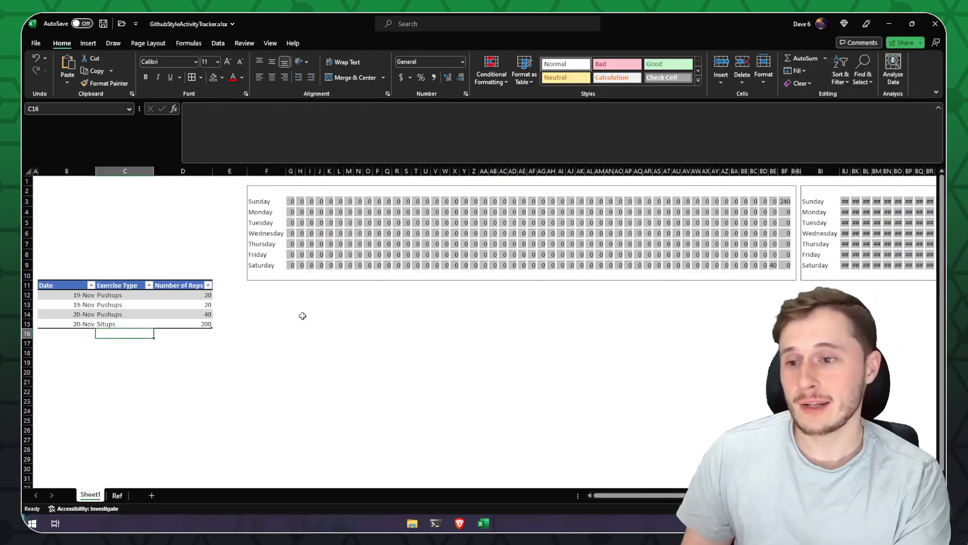
key("shift")
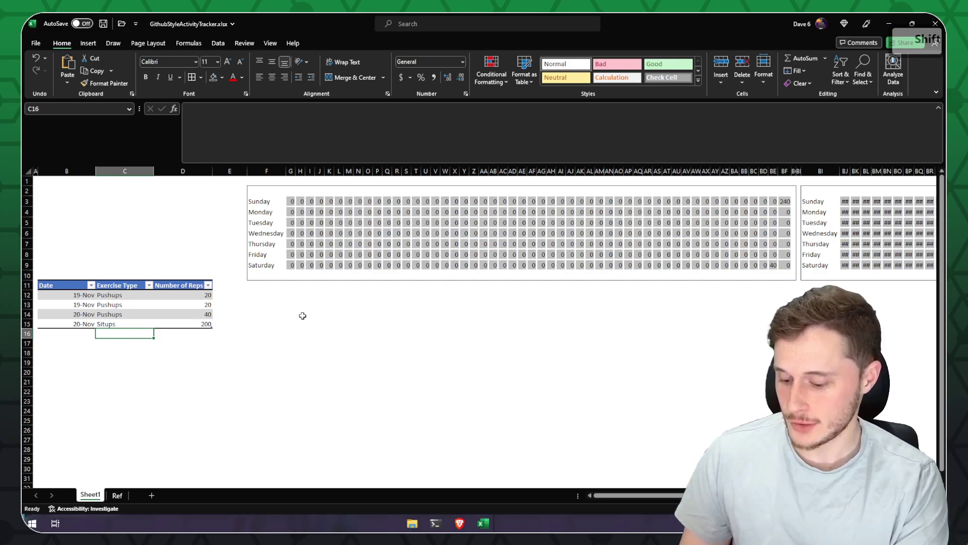
type("Burpees")
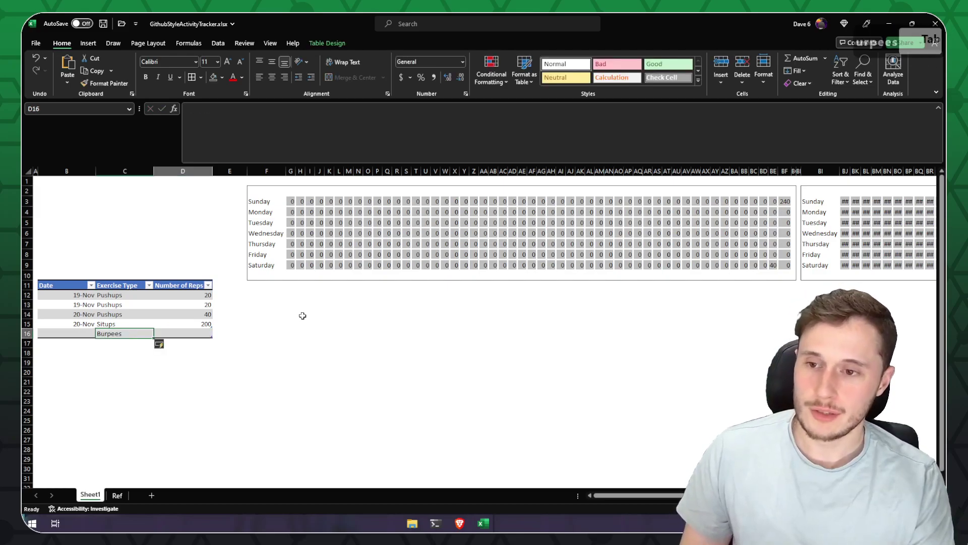
left_click(117, 495)
left_click(71, 239)
left_click(81, 190)
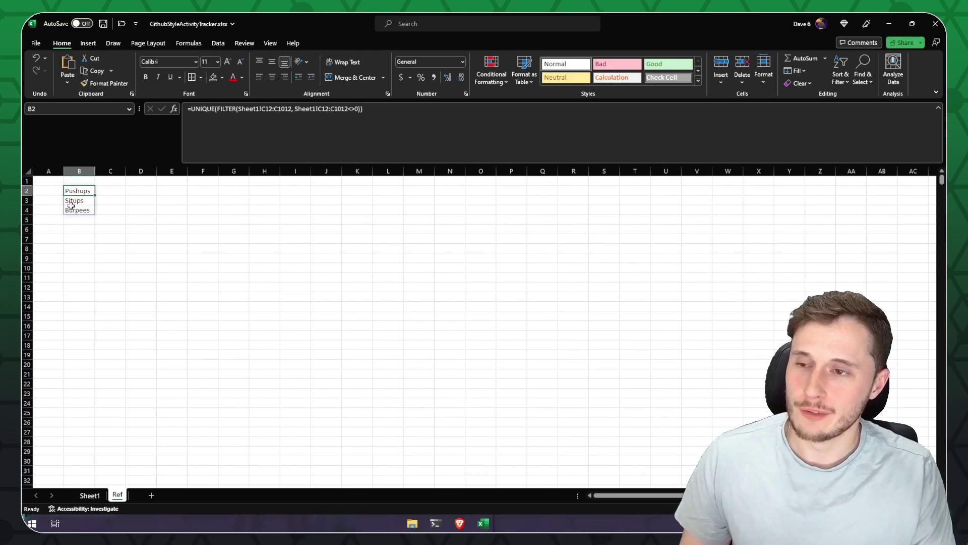
key("ctrl+Page_Up")
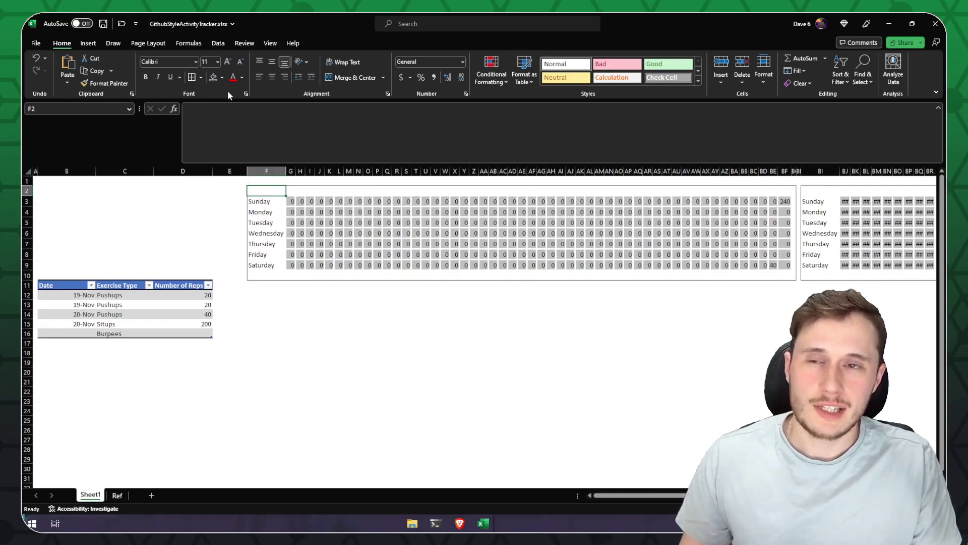
Give F2 a Data Validation dropdown list sourced from the Ref sheet's exercise types.
left_click(218, 42)
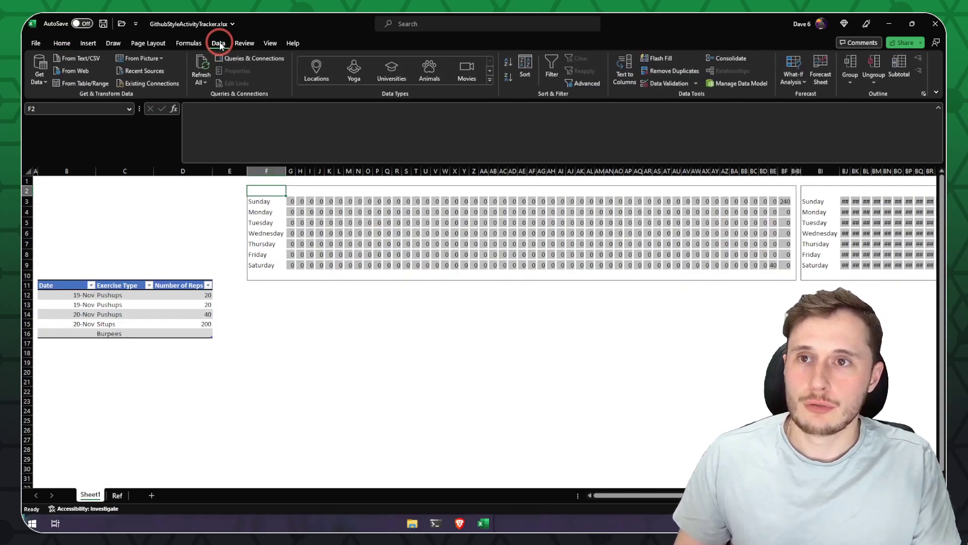
left_click(671, 84)
left_click(117, 495)
left_click(480, 413)
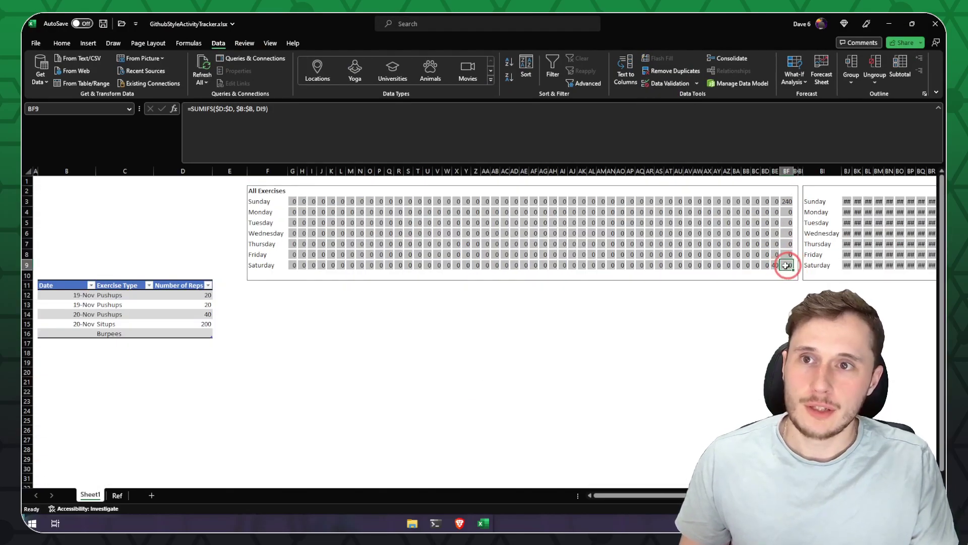
Change BF9 to an IF formula switching SUMIFS by the F2 exercise, and fill it across H3:BF9.
left_click(300, 132)
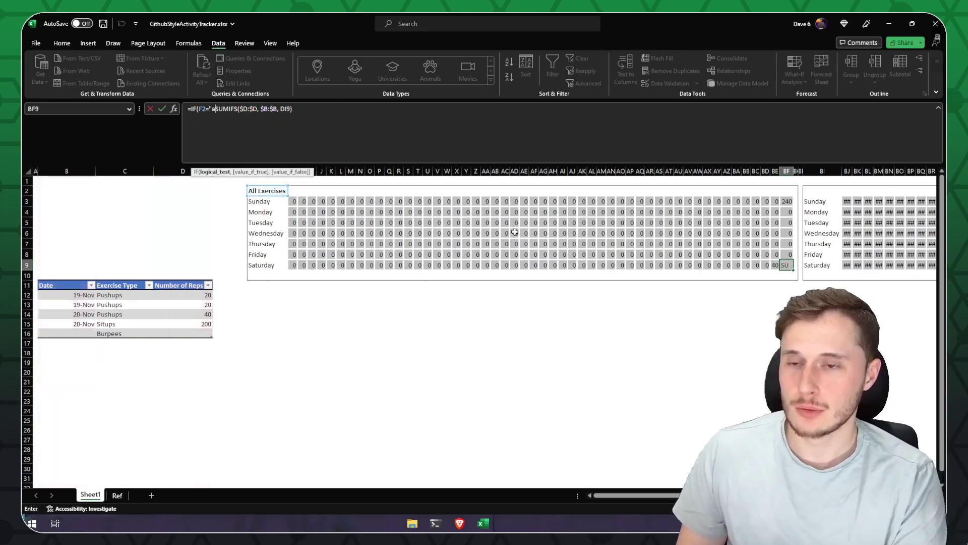
key("Return")
left_click_drag(794, 269, 787, 201)
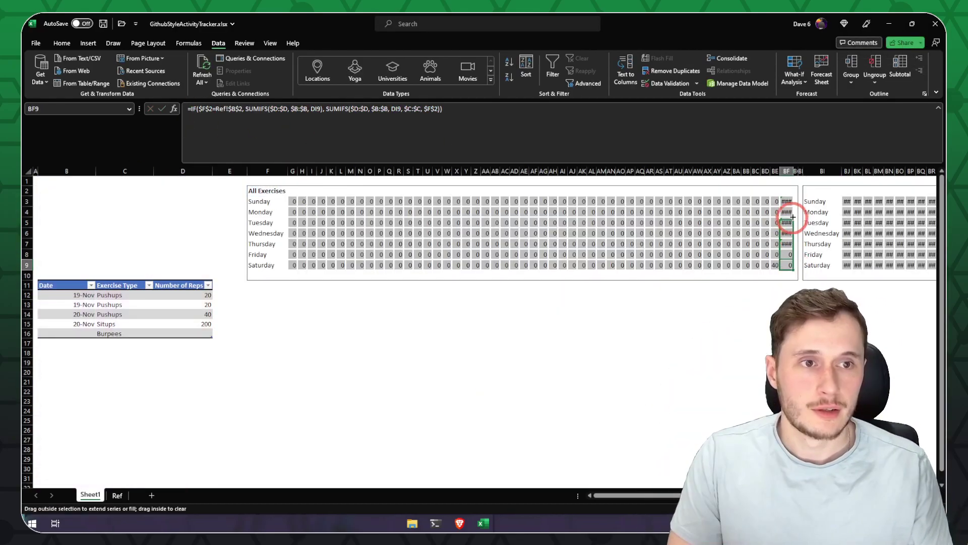
left_click_drag(788, 272, 787, 202)
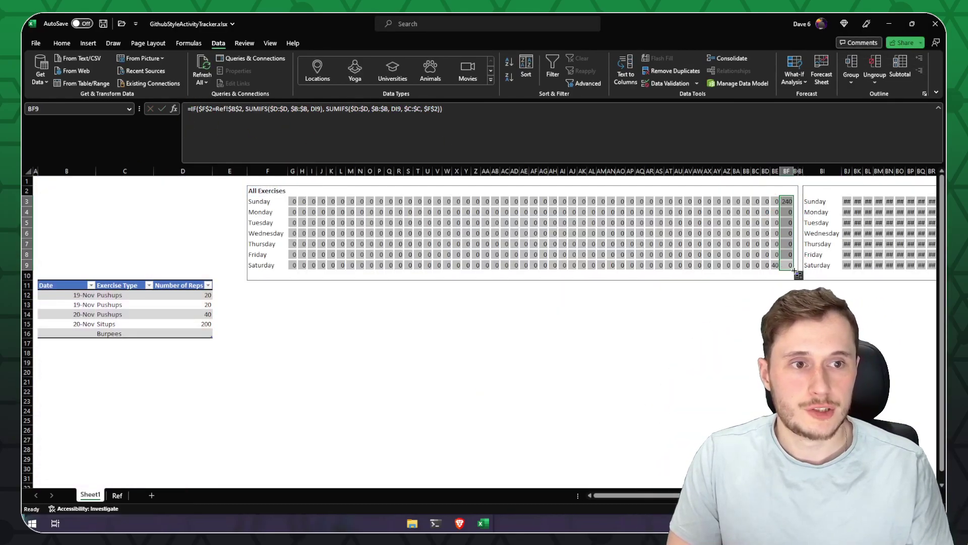
left_click_drag(794, 270, 297, 253)
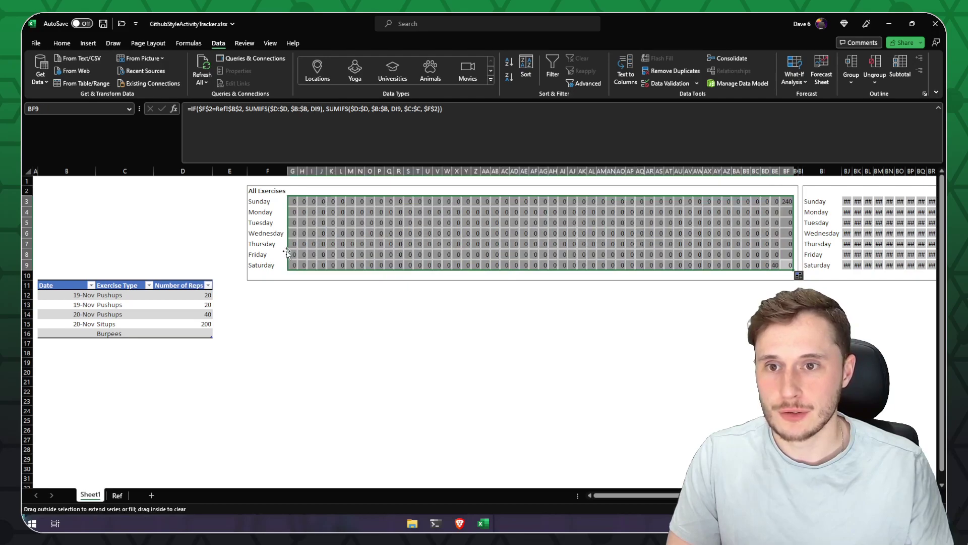
Switch the F2 filter to Pushups, then Situps, then back to Pushups, and select the log table B11:D17.
left_click(267, 191)
left_click(293, 192)
left_click(277, 211)
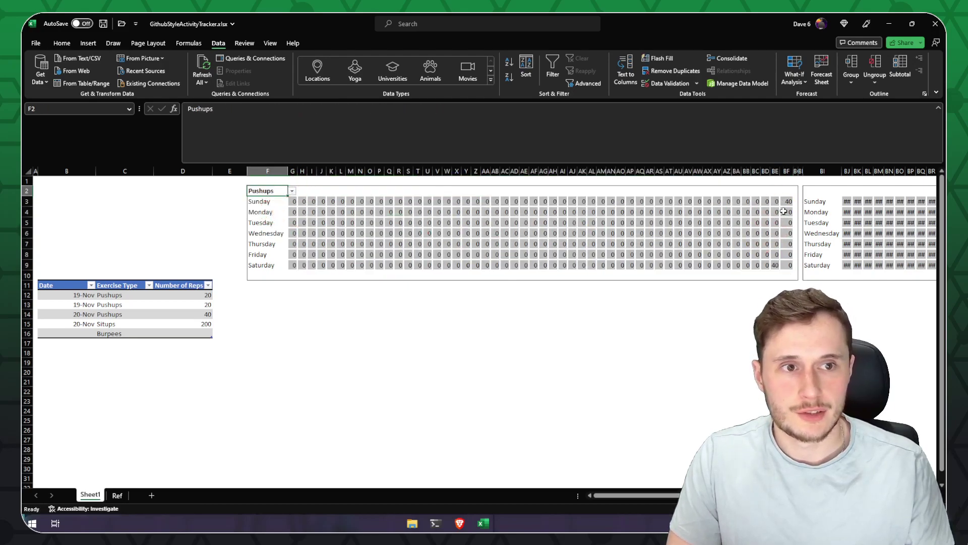
left_click(292, 191)
left_click(266, 219)
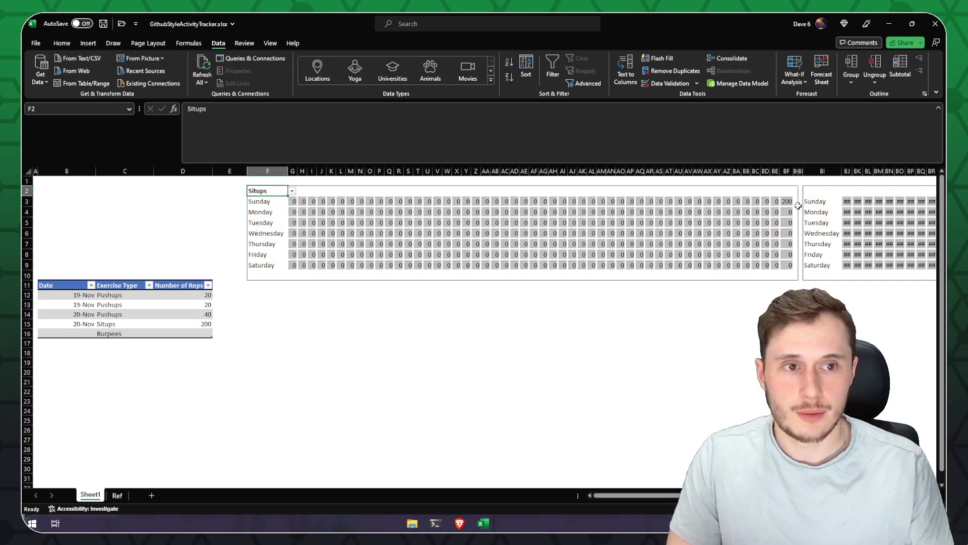
left_click(292, 191)
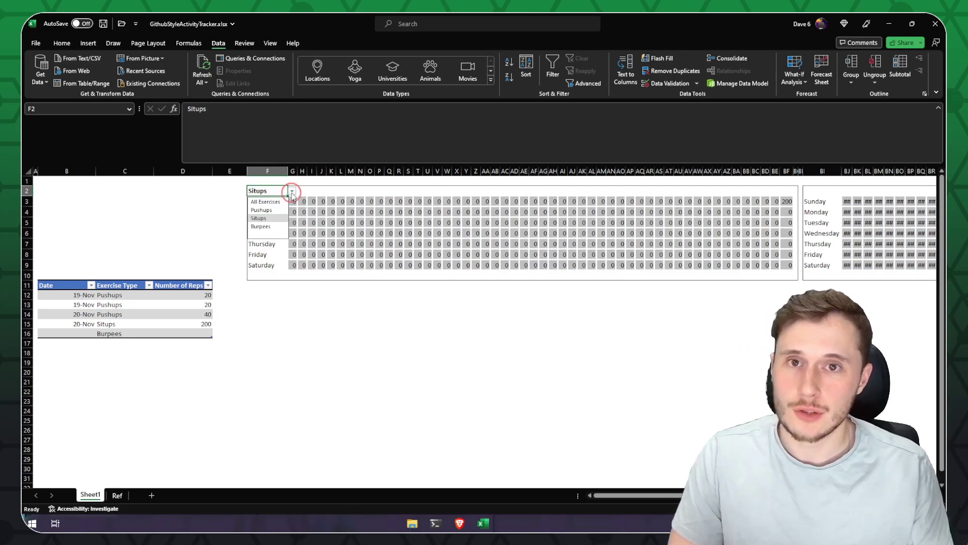
left_click(265, 209)
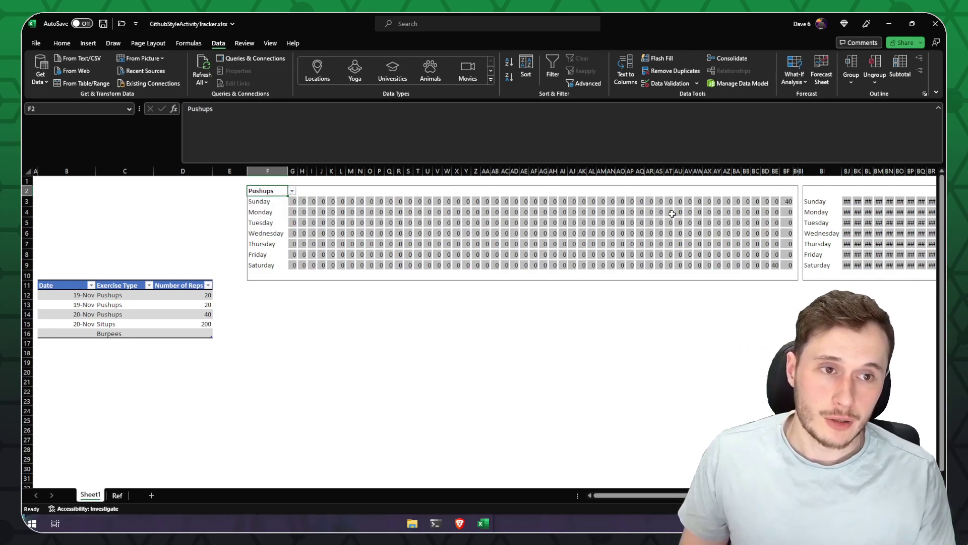
left_click_drag(63, 285, 186, 343)
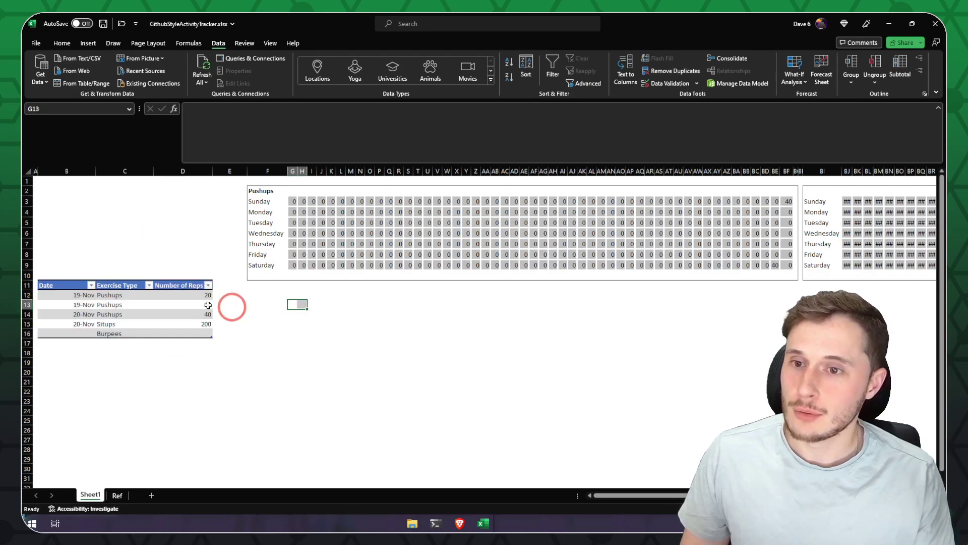